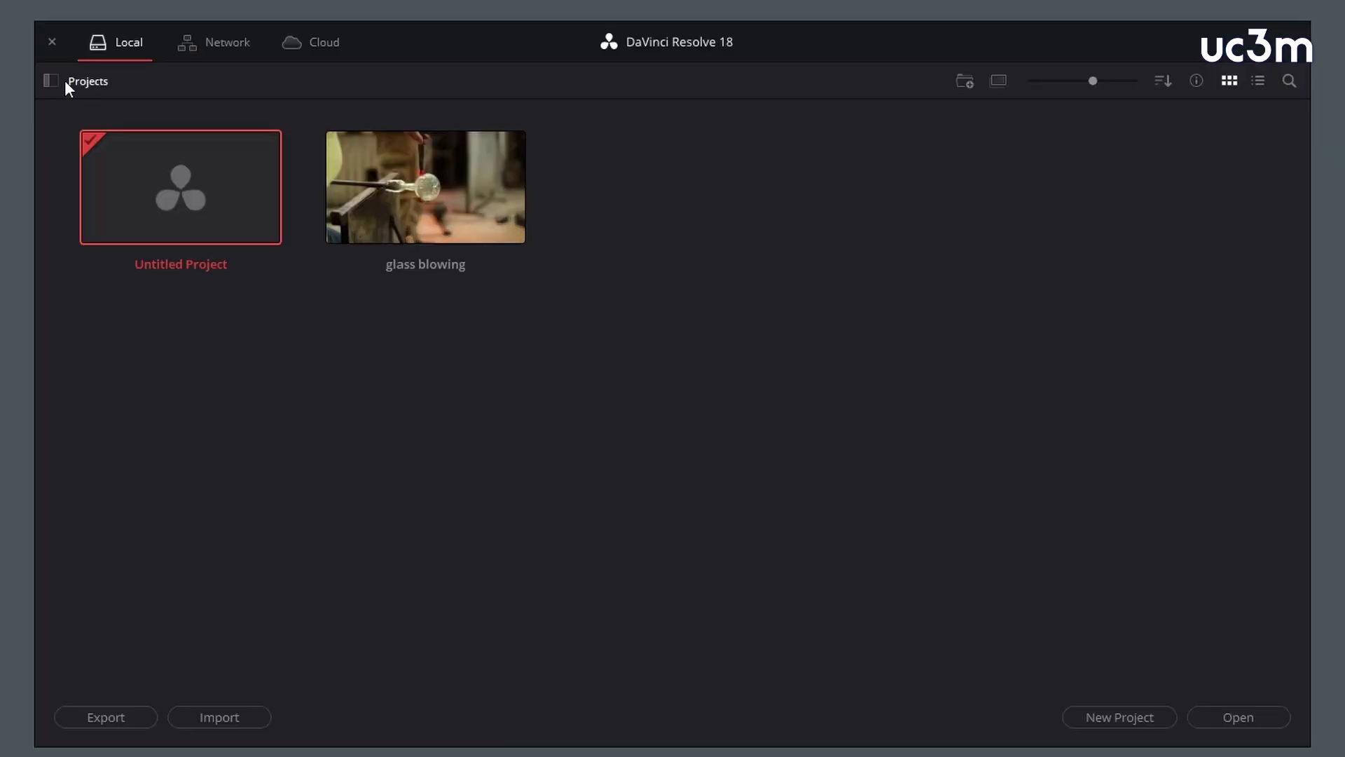
Step: Open the Project Libraries list, browse davinci_21_22's tutoriales 21-22 folder, then return to Local Database
{"action": "left_click", "coordinate": [54, 82]}
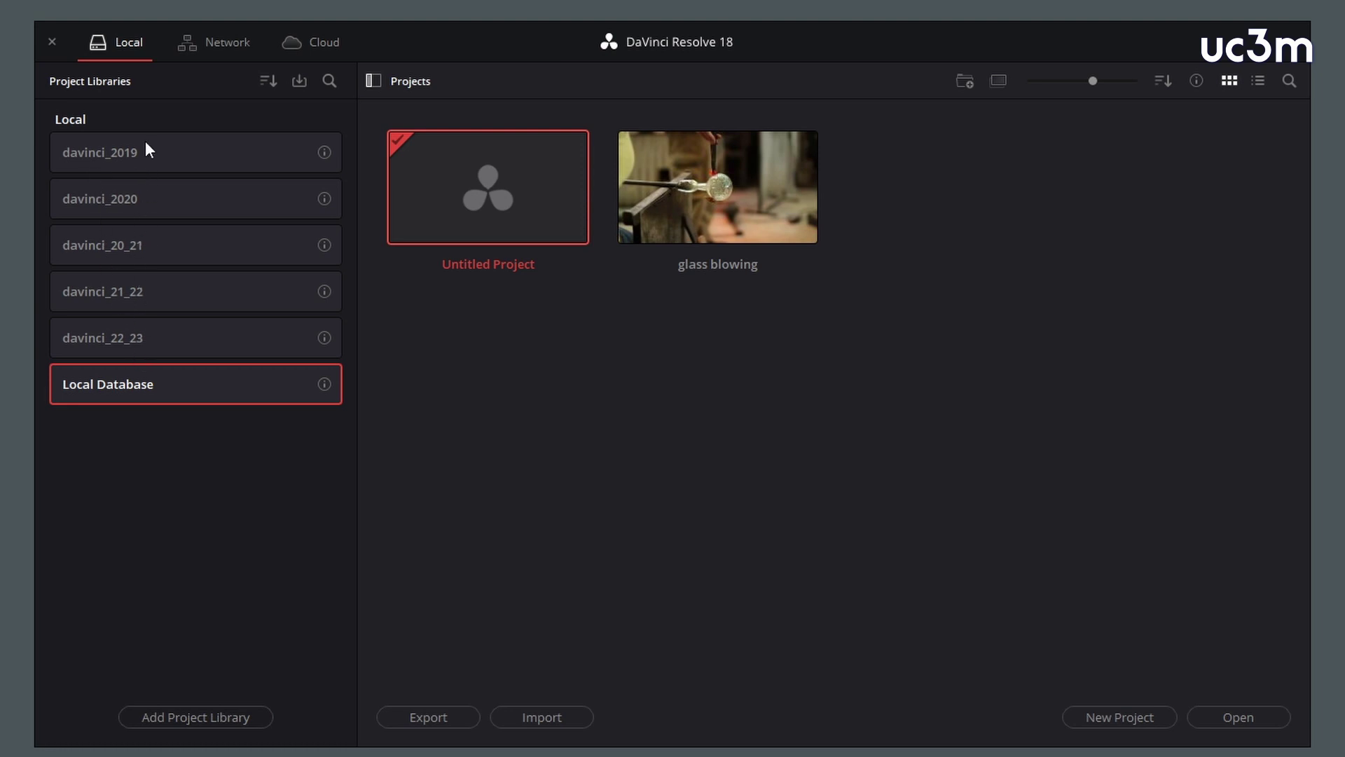
{"action": "left_click", "coordinate": [141, 288]}
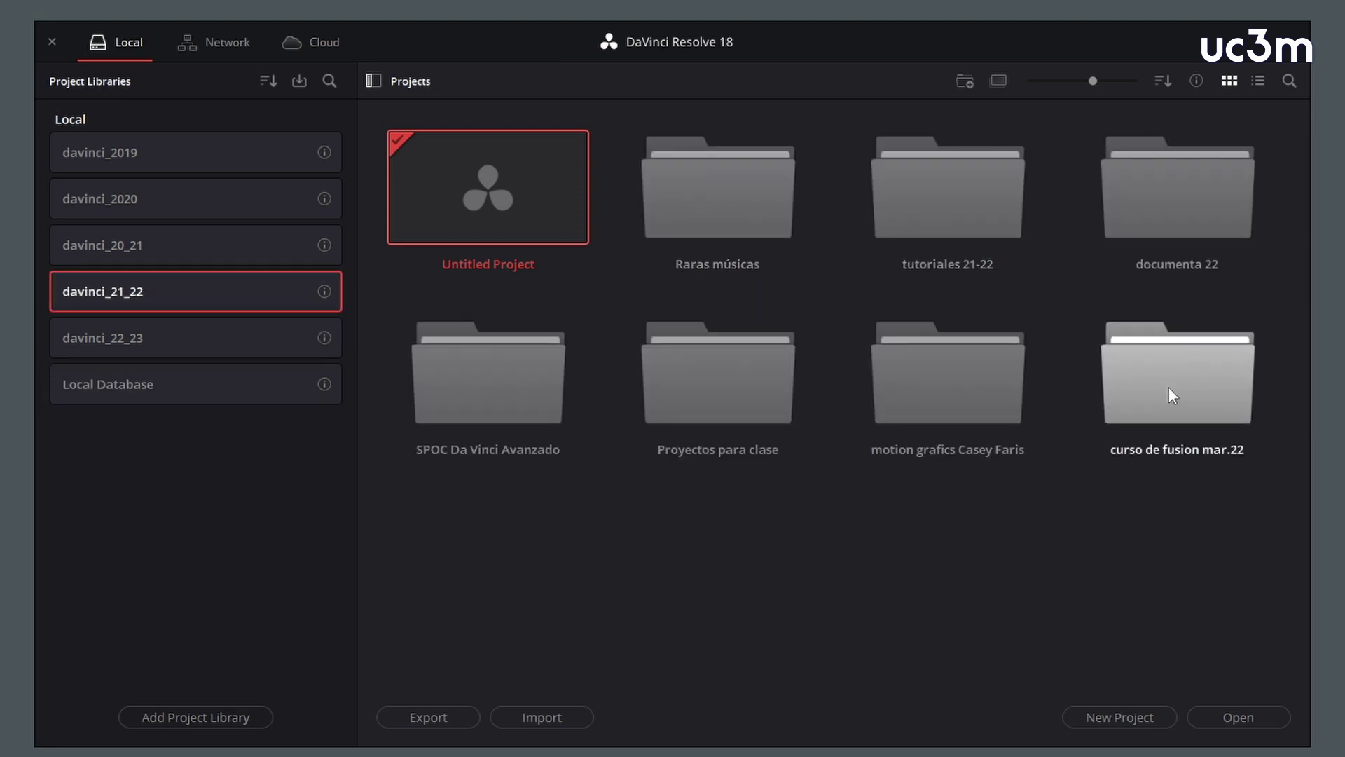
{"action": "left_click", "coordinate": [967, 221]}
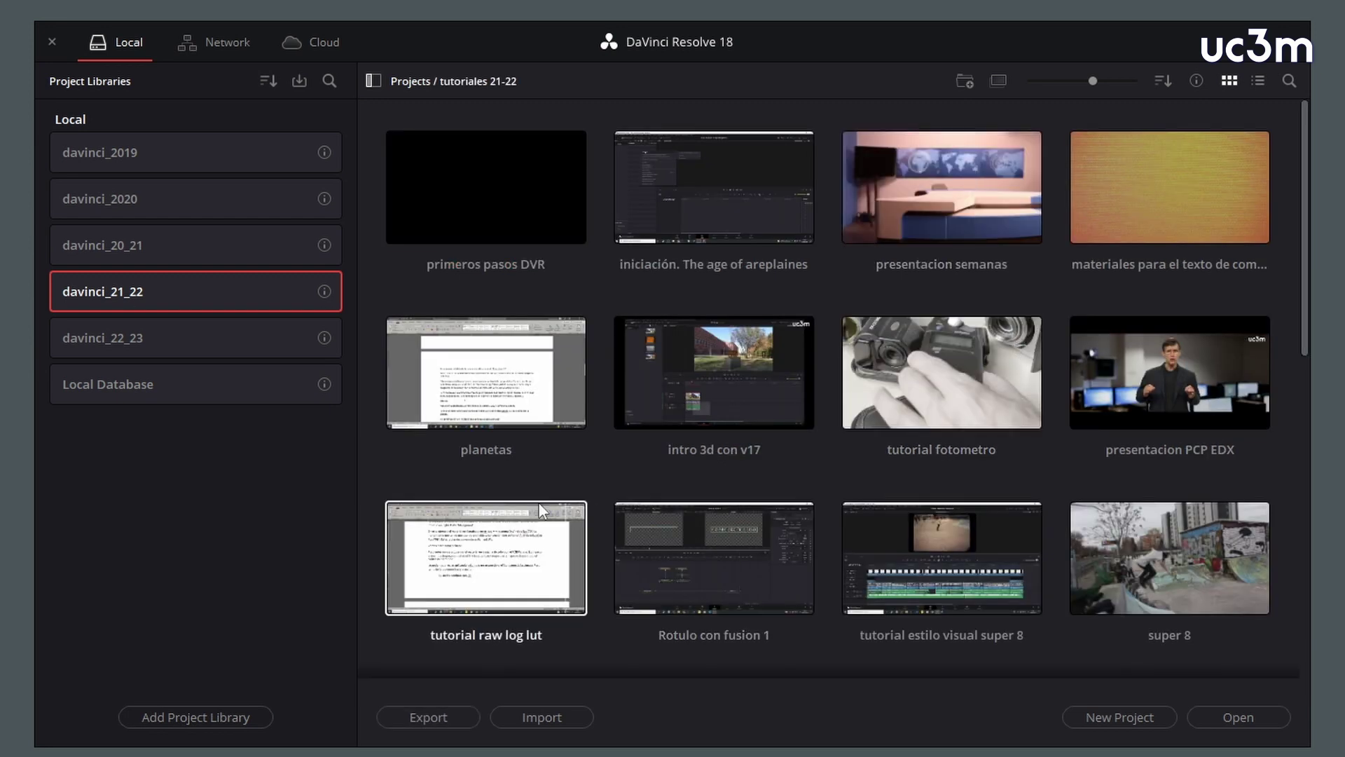
{"action": "left_click", "coordinate": [163, 384]}
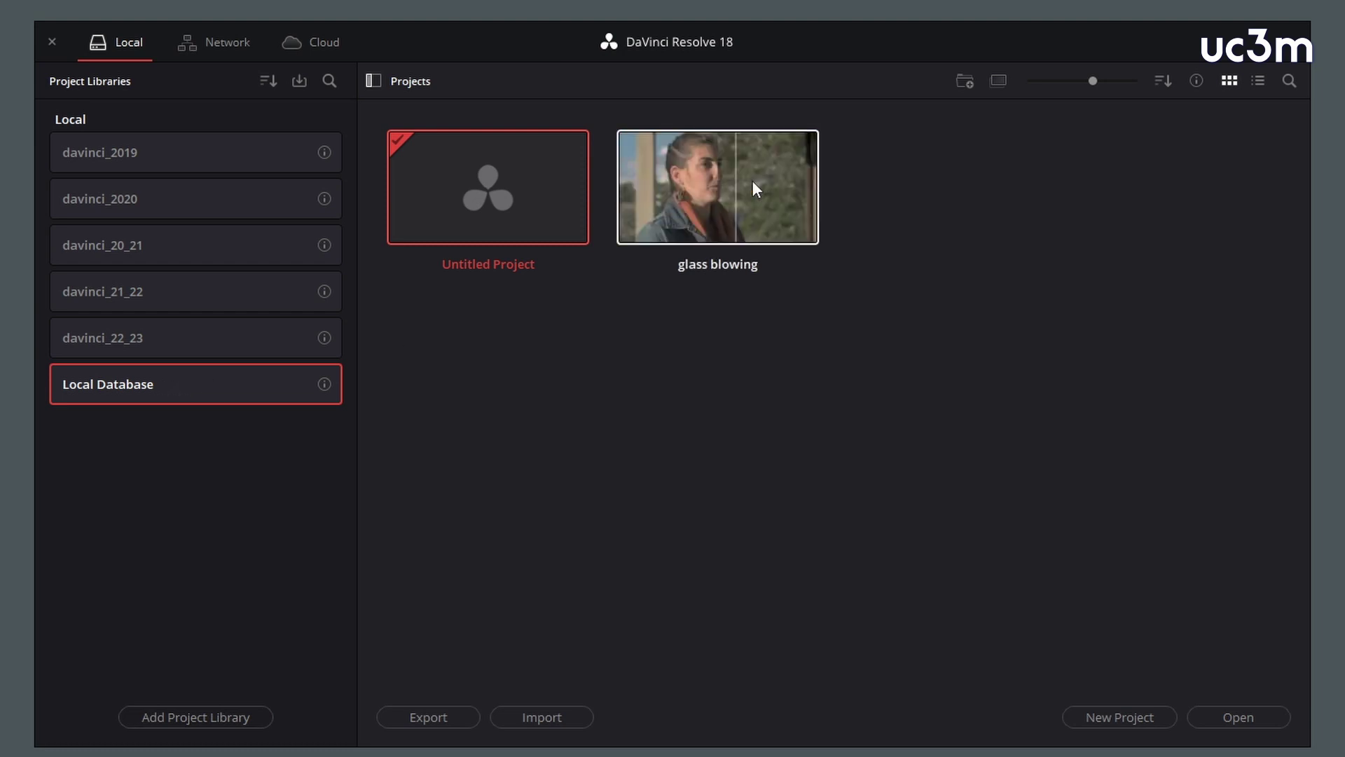
Step: Open the glass blowing project and scrub Timeline 1 forward, then back to the start
{"action": "double_click", "coordinate": [774, 189]}
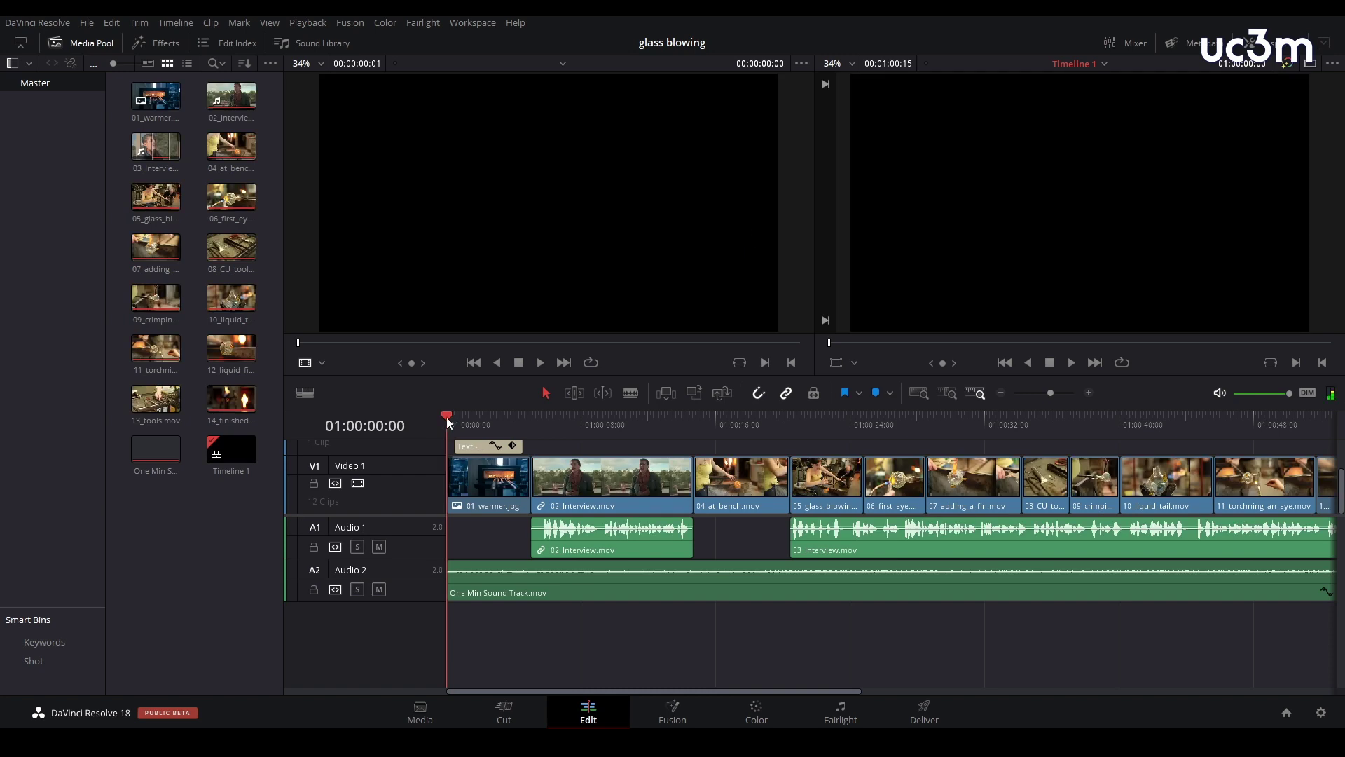
{"action": "left_click_drag", "start_coordinate": [447, 417], "coordinate": [816, 471]}
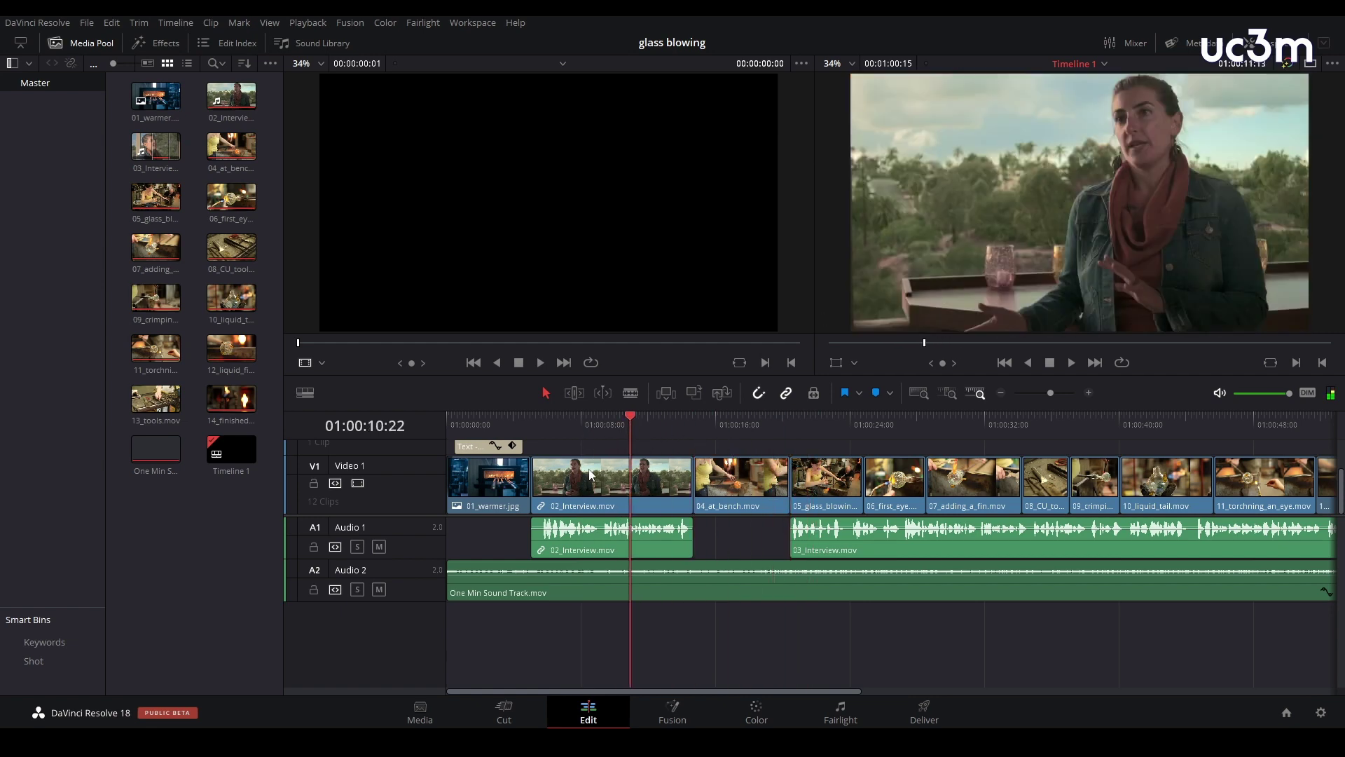
{"action": "left_click_drag", "start_coordinate": [816, 471], "coordinate": [423, 466]}
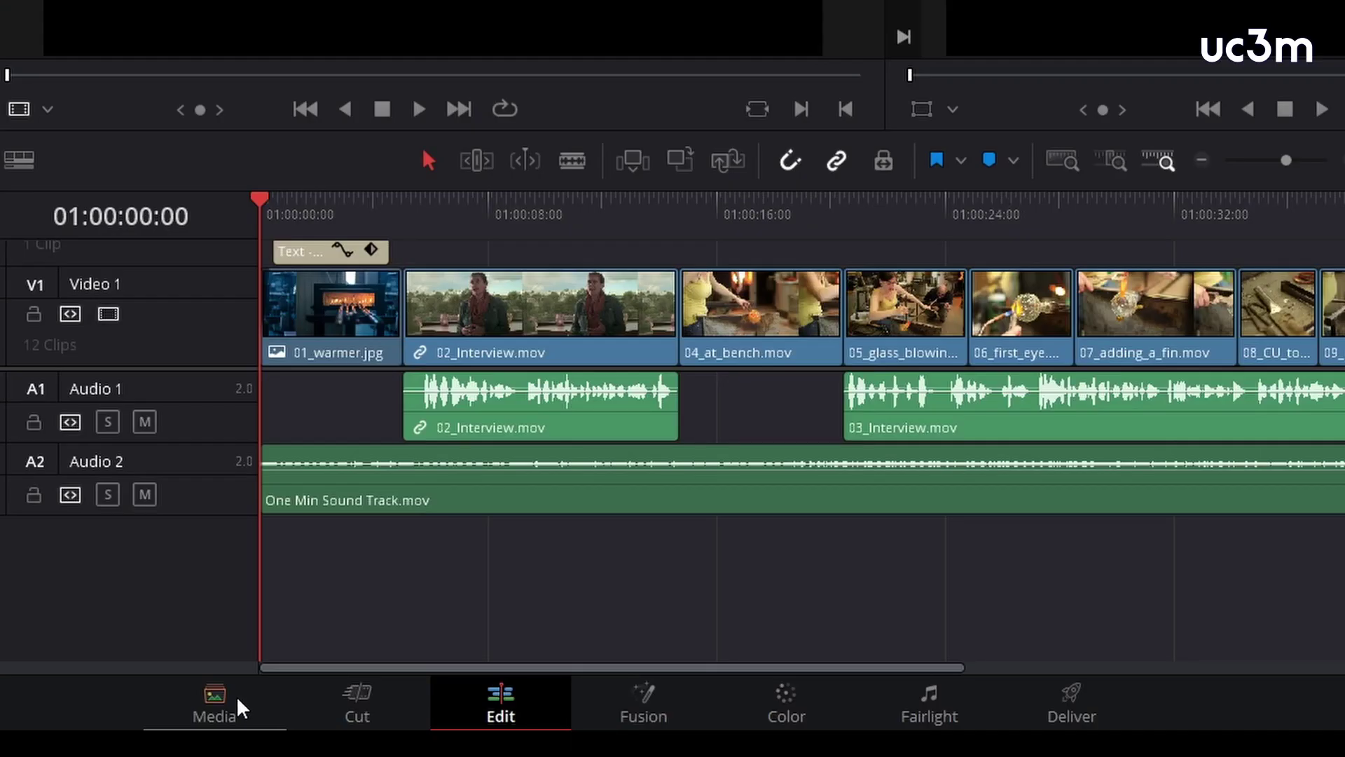
Step: Visit the Media, Cut, Edit, Fusion, Color, Fairlight and Deliver pages in turn, finishing on Media
{"action": "left_click", "coordinate": [237, 695]}
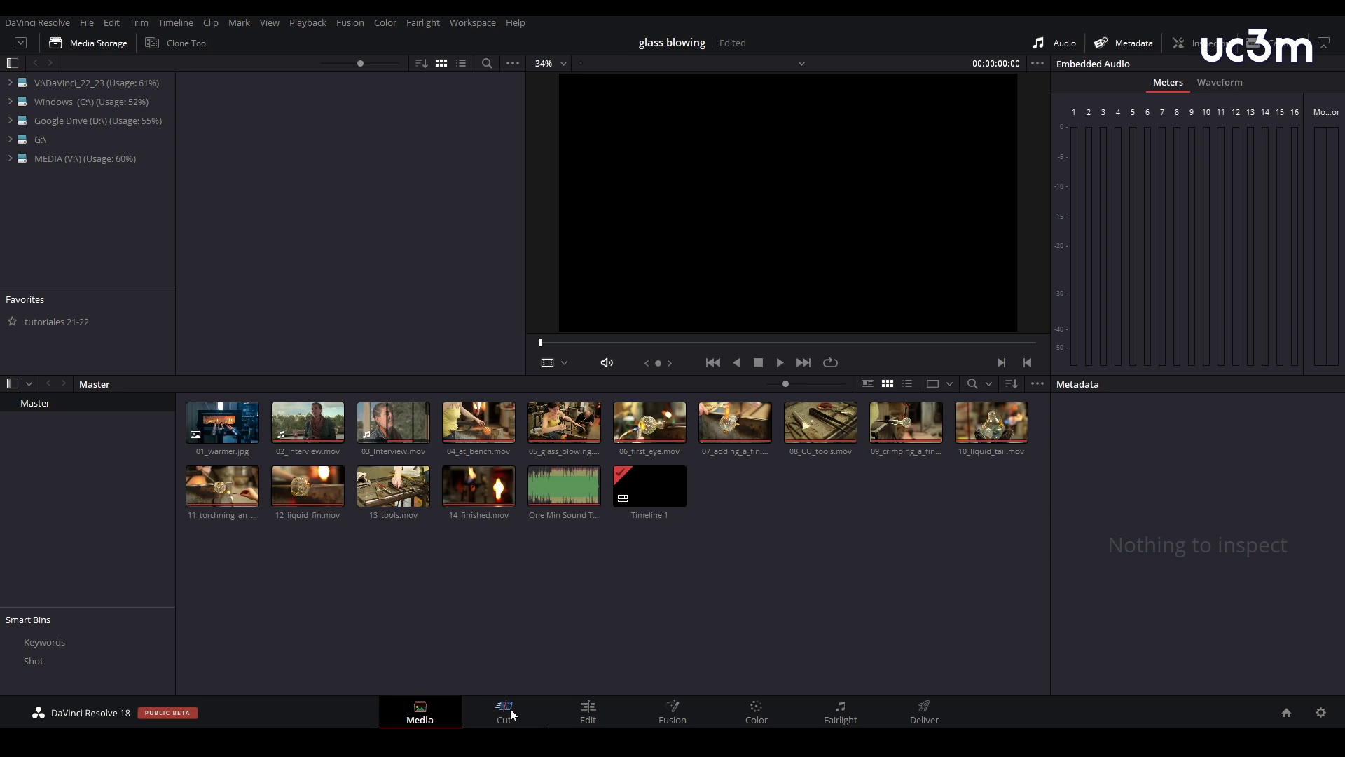
{"action": "left_click", "coordinate": [510, 708]}
{"action": "left_click", "coordinate": [589, 714]}
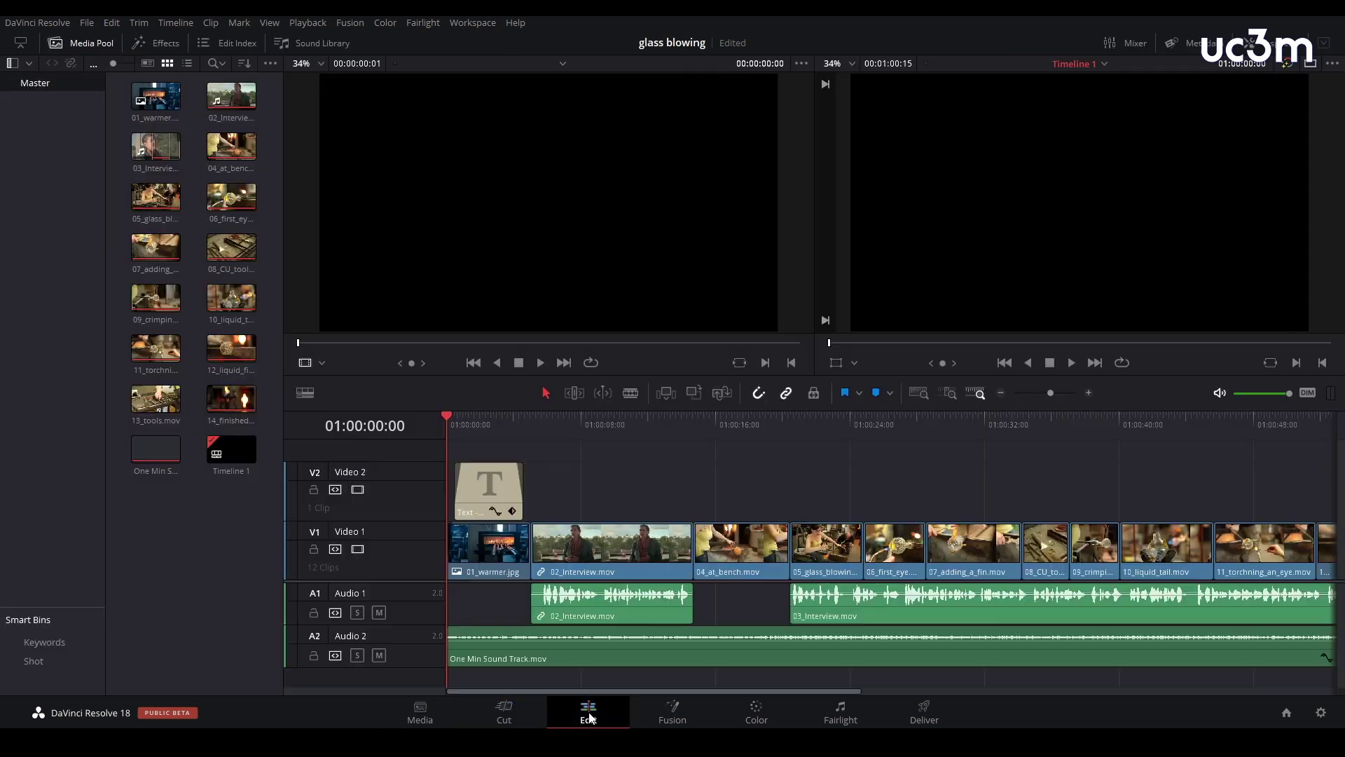
{"action": "left_click", "coordinate": [672, 715]}
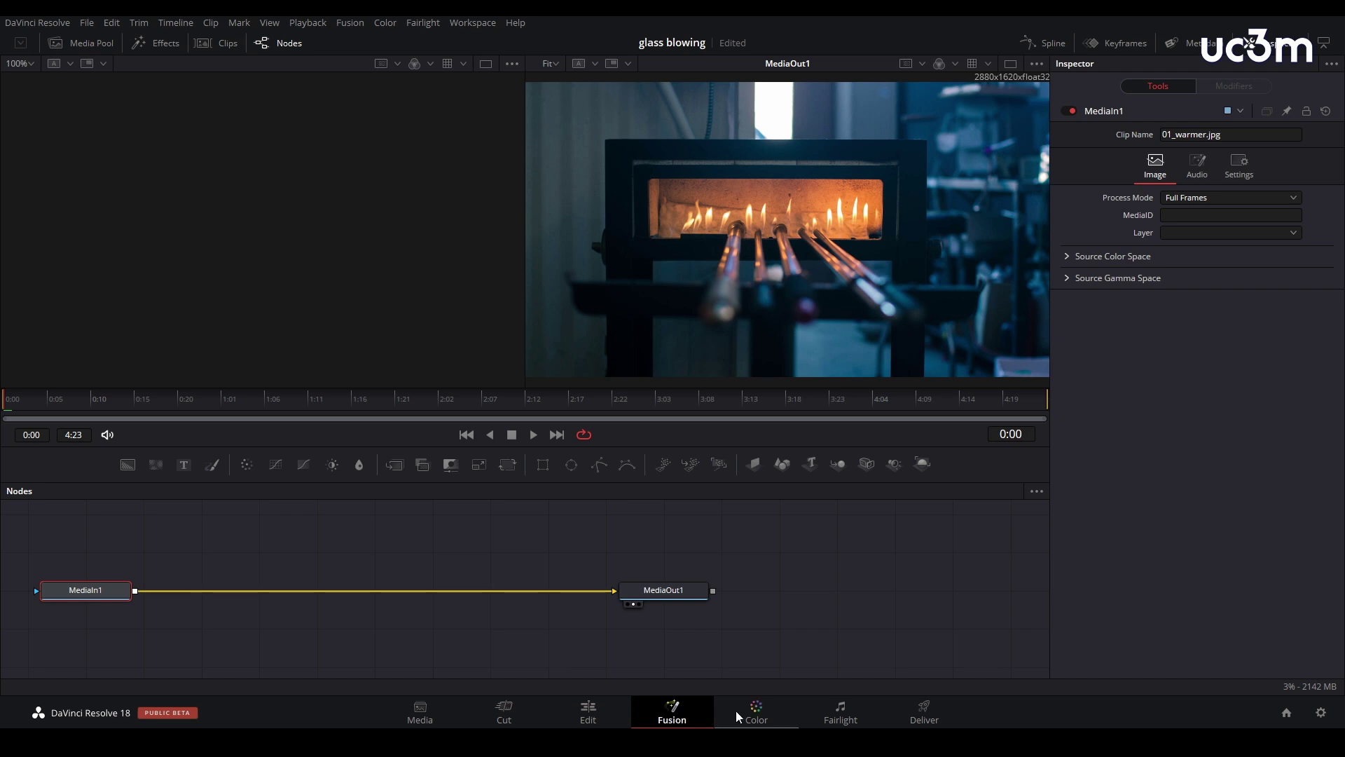
{"action": "left_click", "coordinate": [748, 715]}
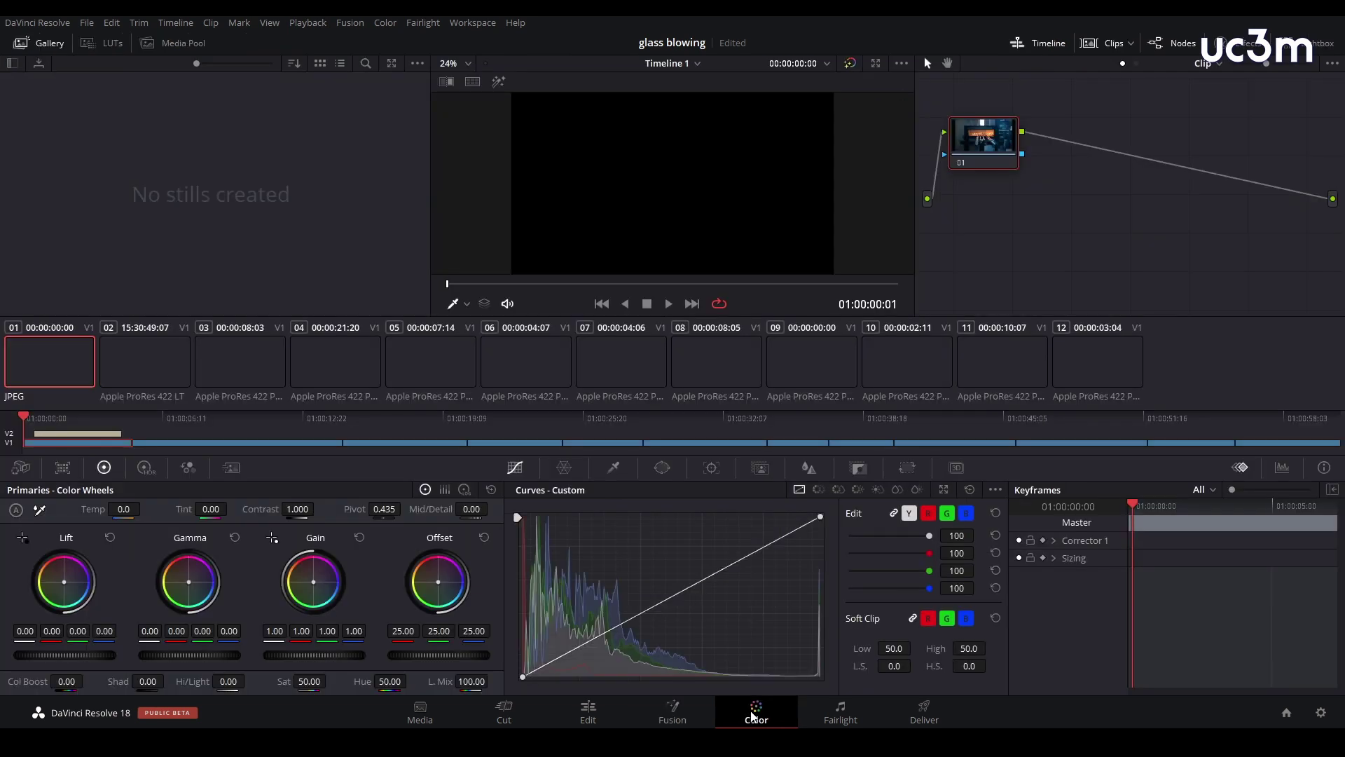
{"action": "left_click", "coordinate": [844, 716]}
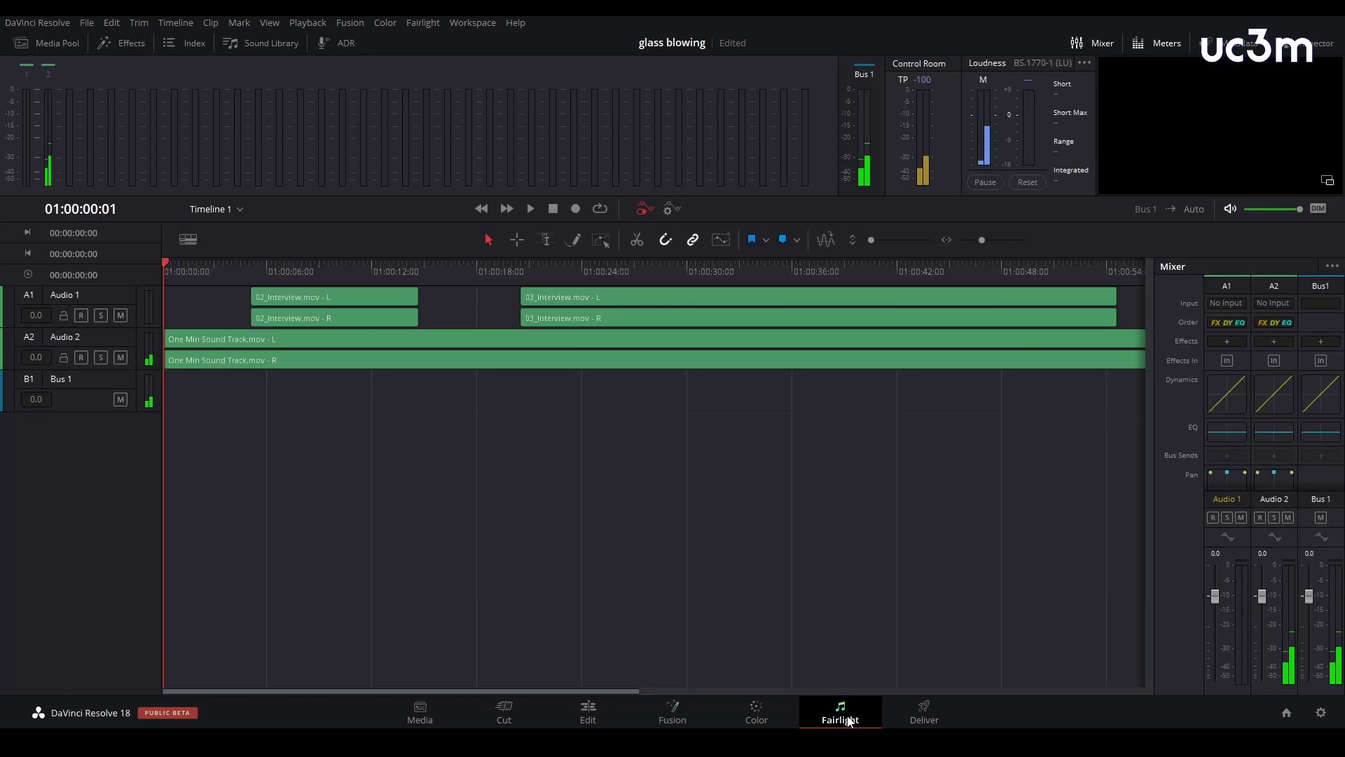
{"action": "left_click", "coordinate": [925, 718]}
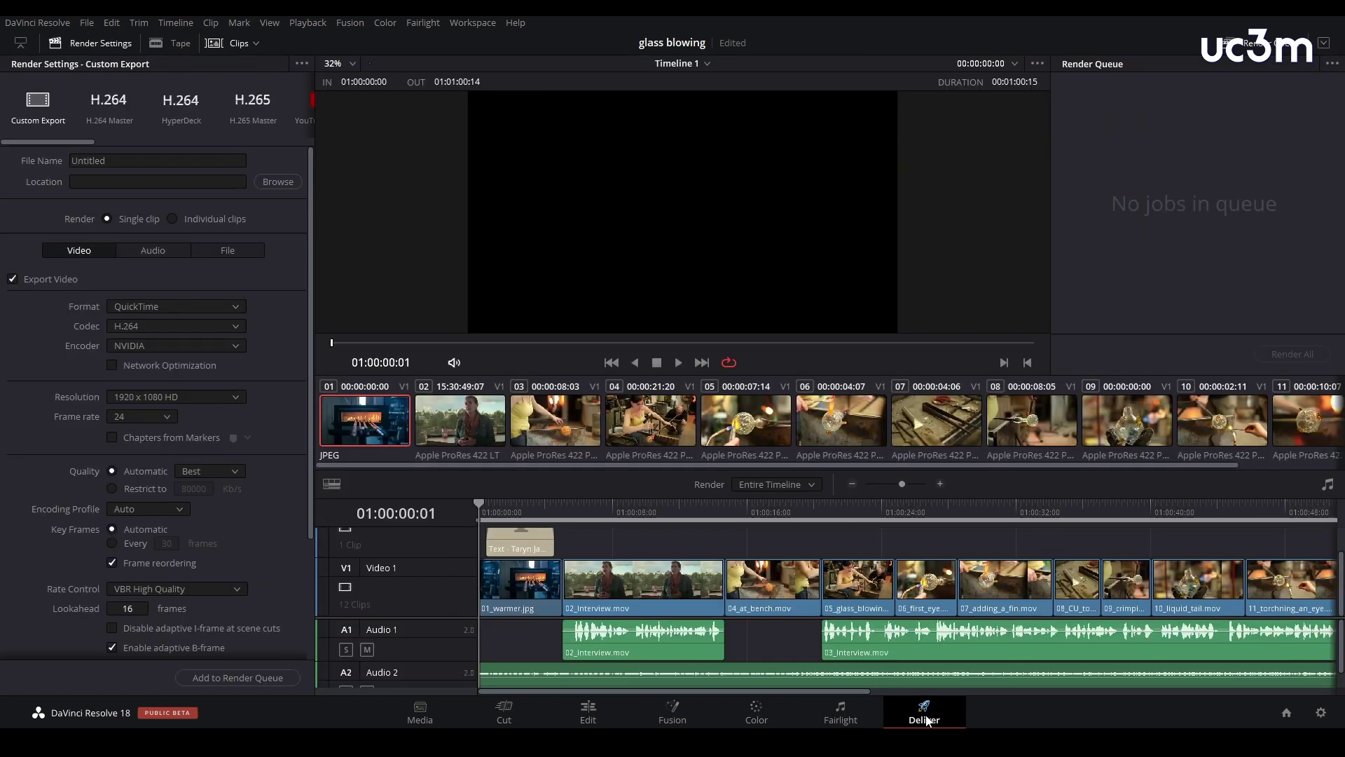
{"action": "left_click", "coordinate": [421, 711]}
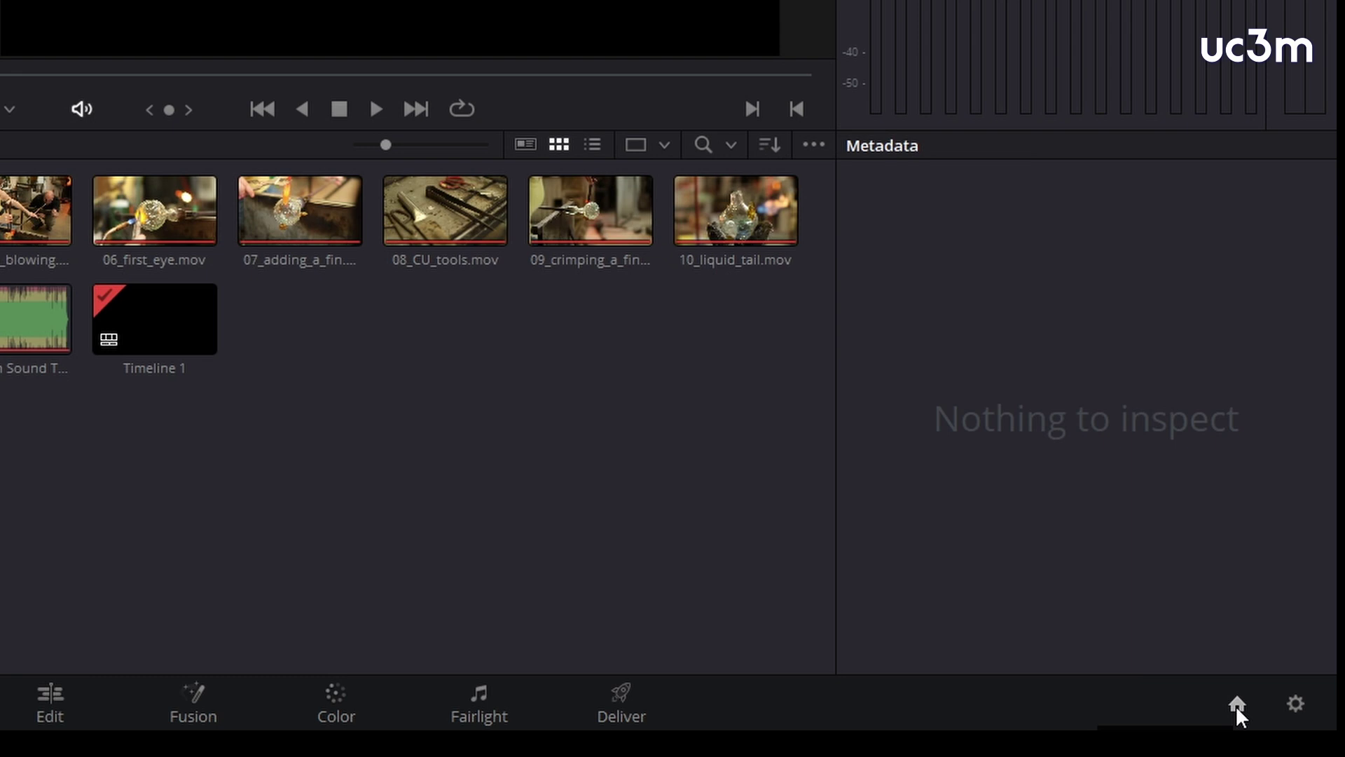
{"action": "left_click", "coordinate": [1238, 708]}
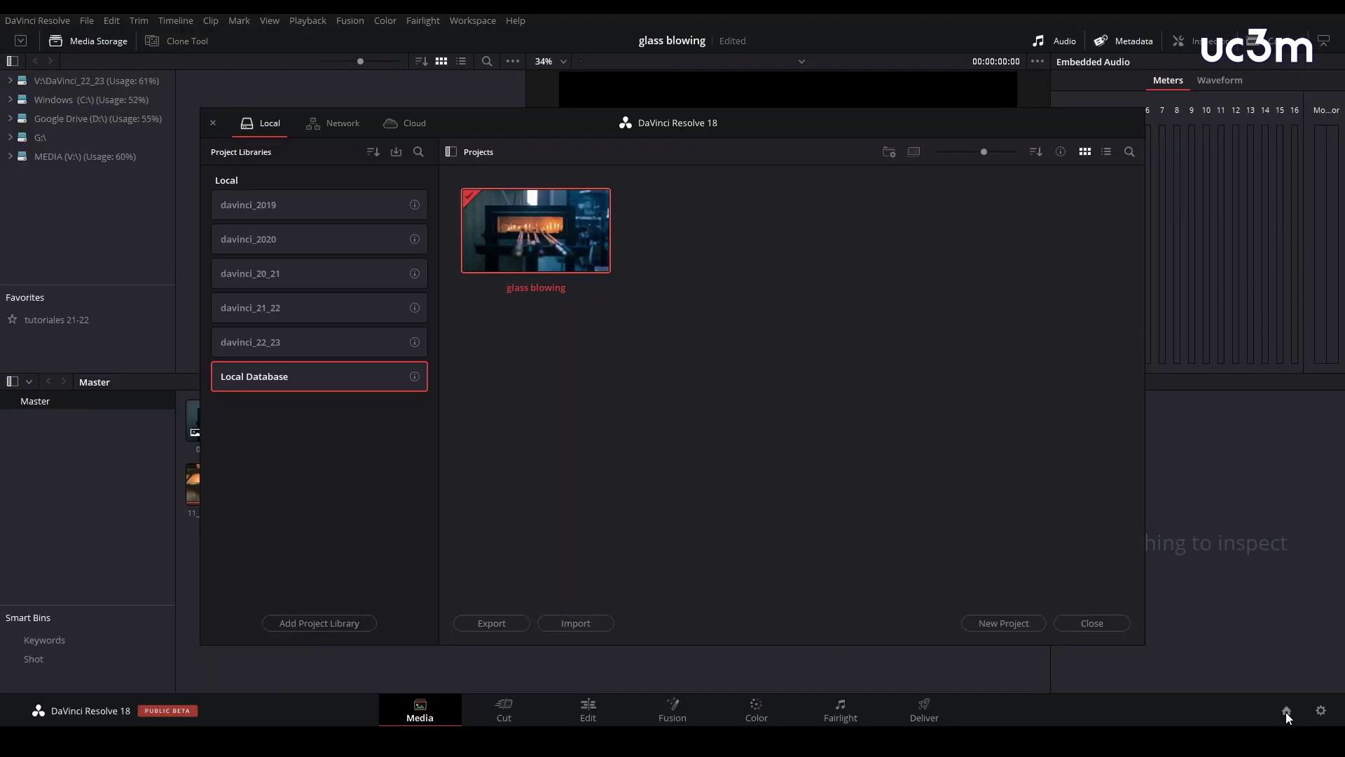
{"action": "left_click", "coordinate": [1105, 627]}
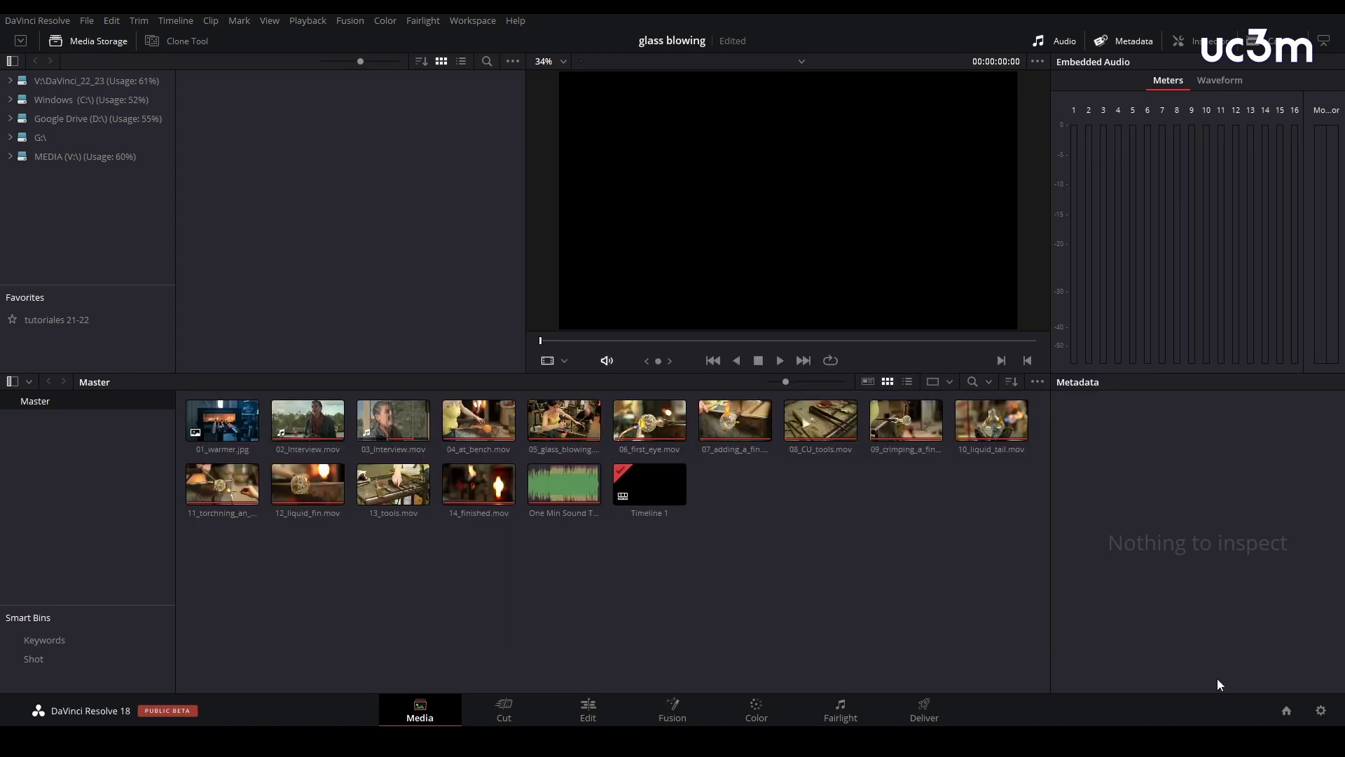
{"action": "left_click", "coordinate": [1321, 712]}
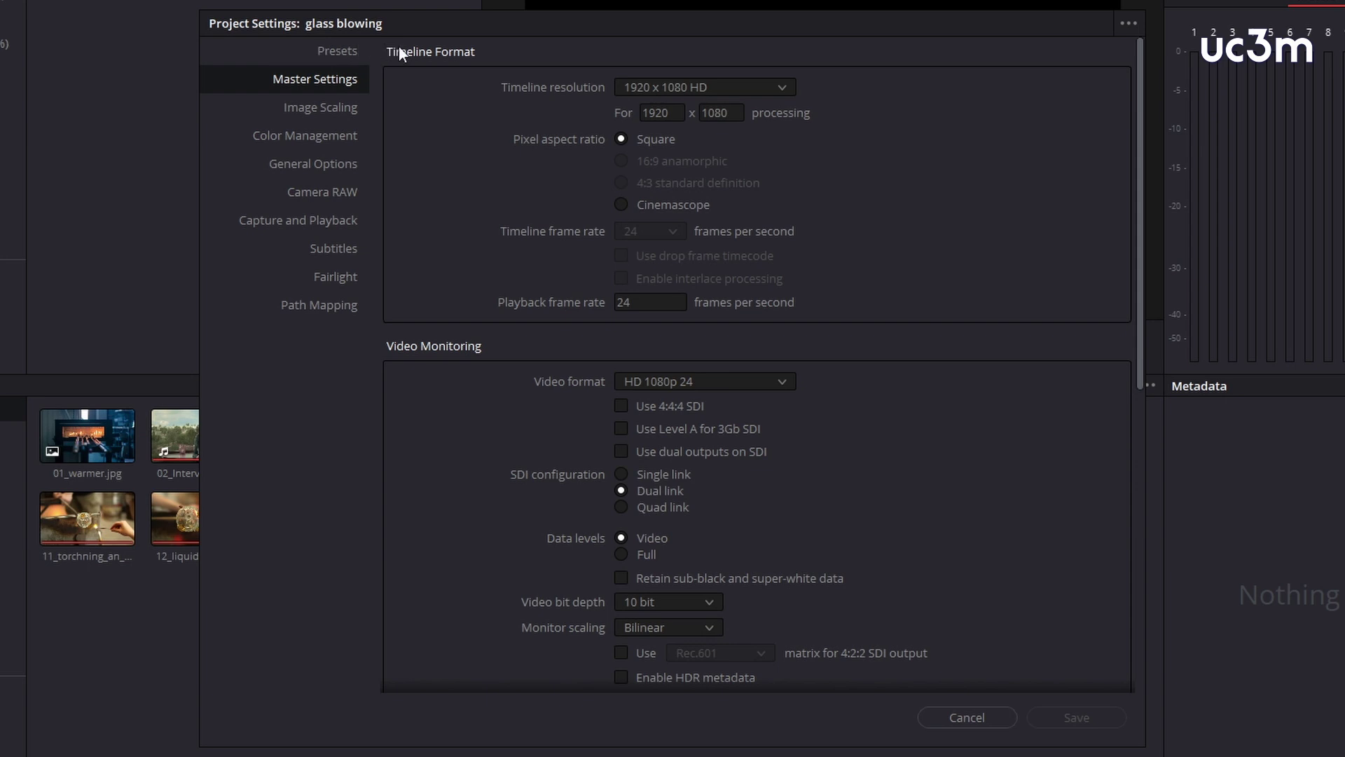
{"action": "left_click", "coordinate": [964, 722]}
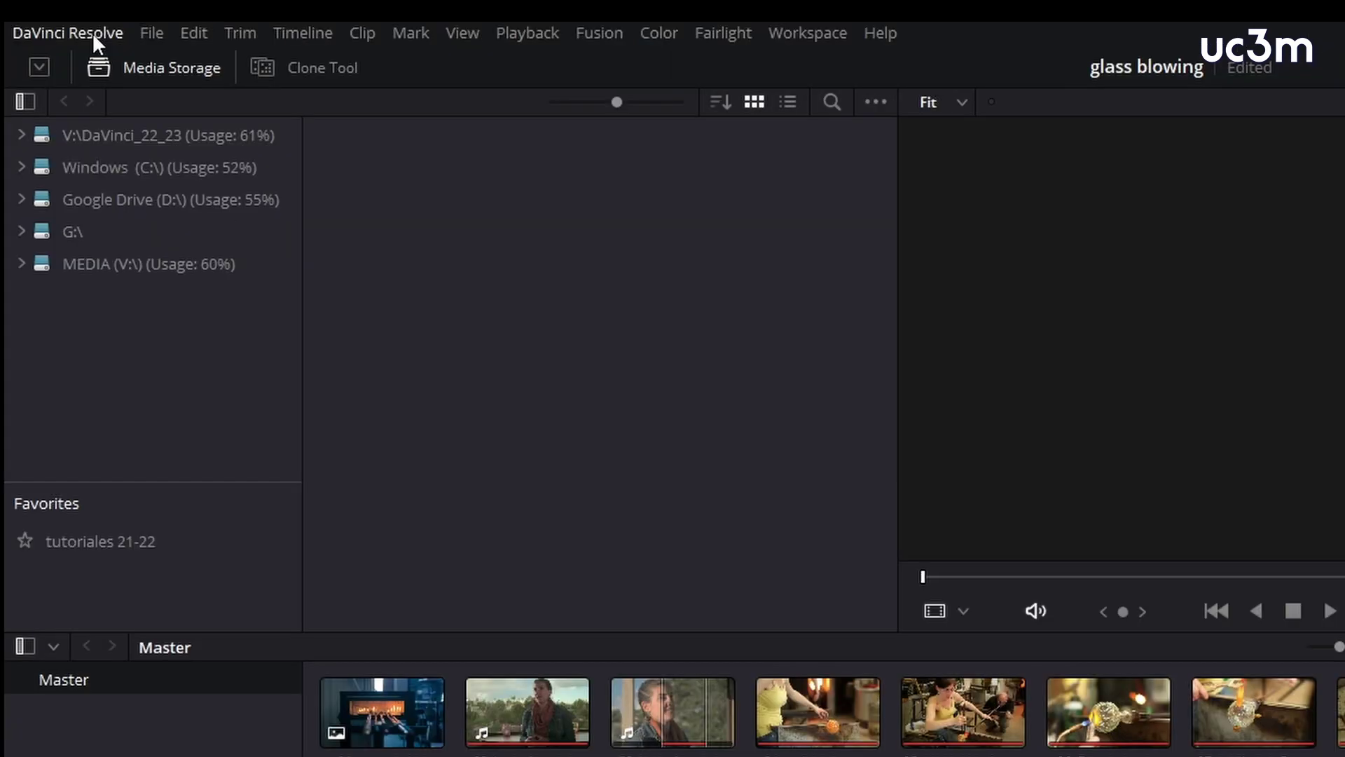
{"action": "left_click", "coordinate": [92, 32]}
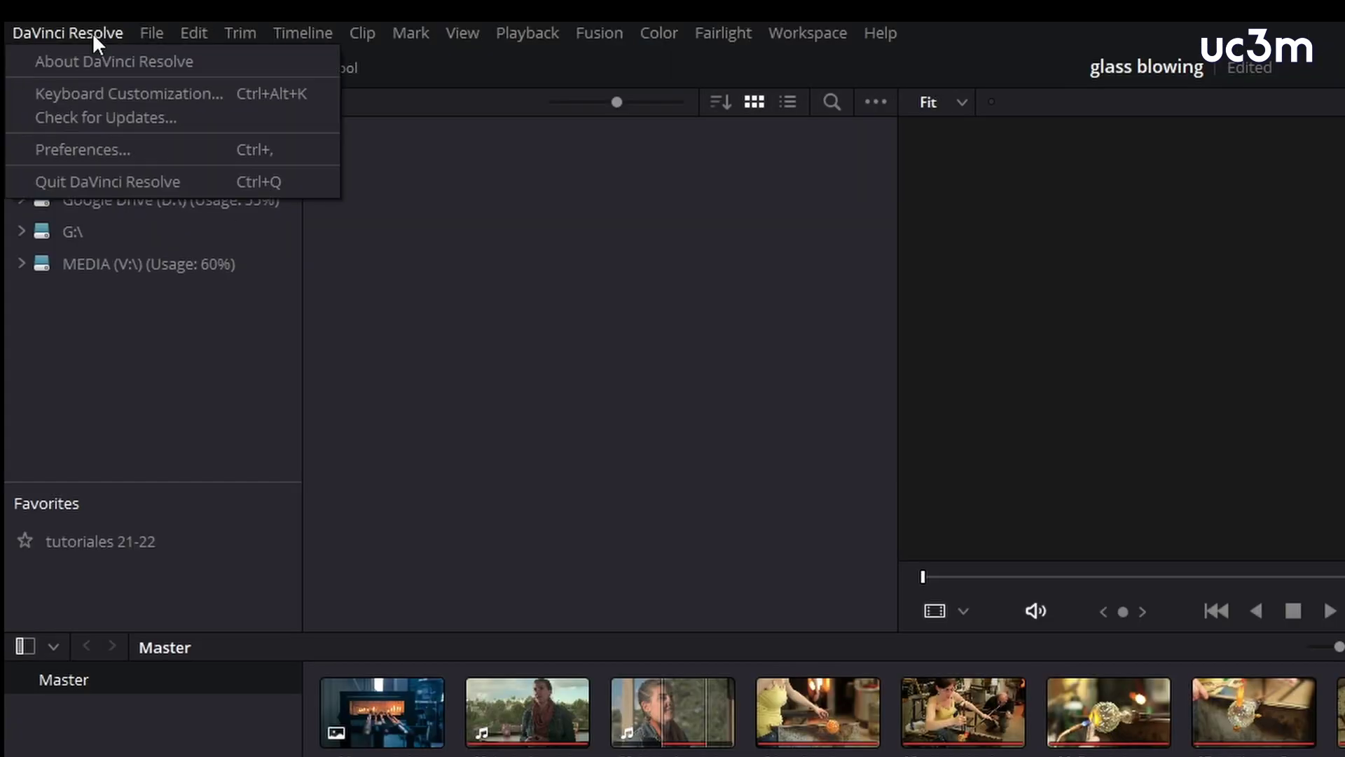
{"action": "left_click", "coordinate": [95, 152]}
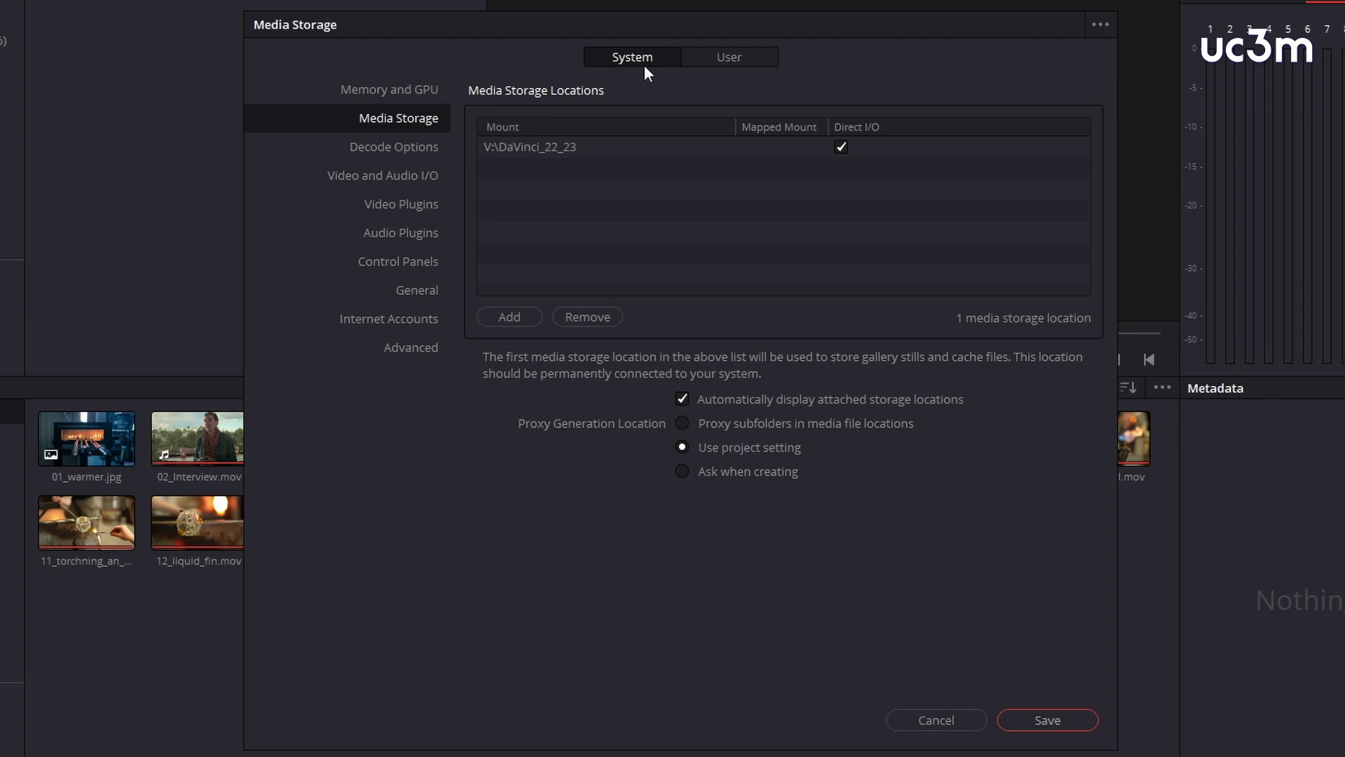
{"action": "left_click", "coordinate": [743, 64]}
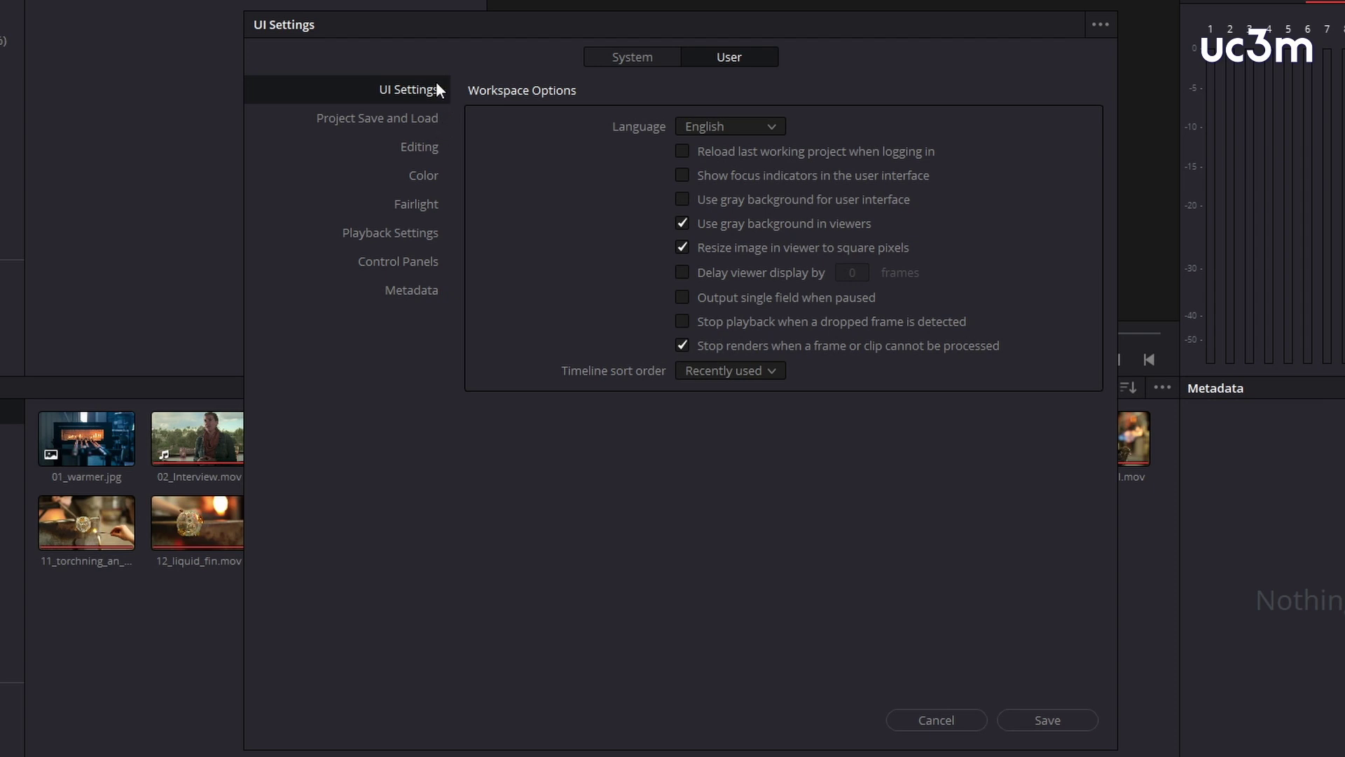
{"action": "left_click", "coordinate": [637, 60]}
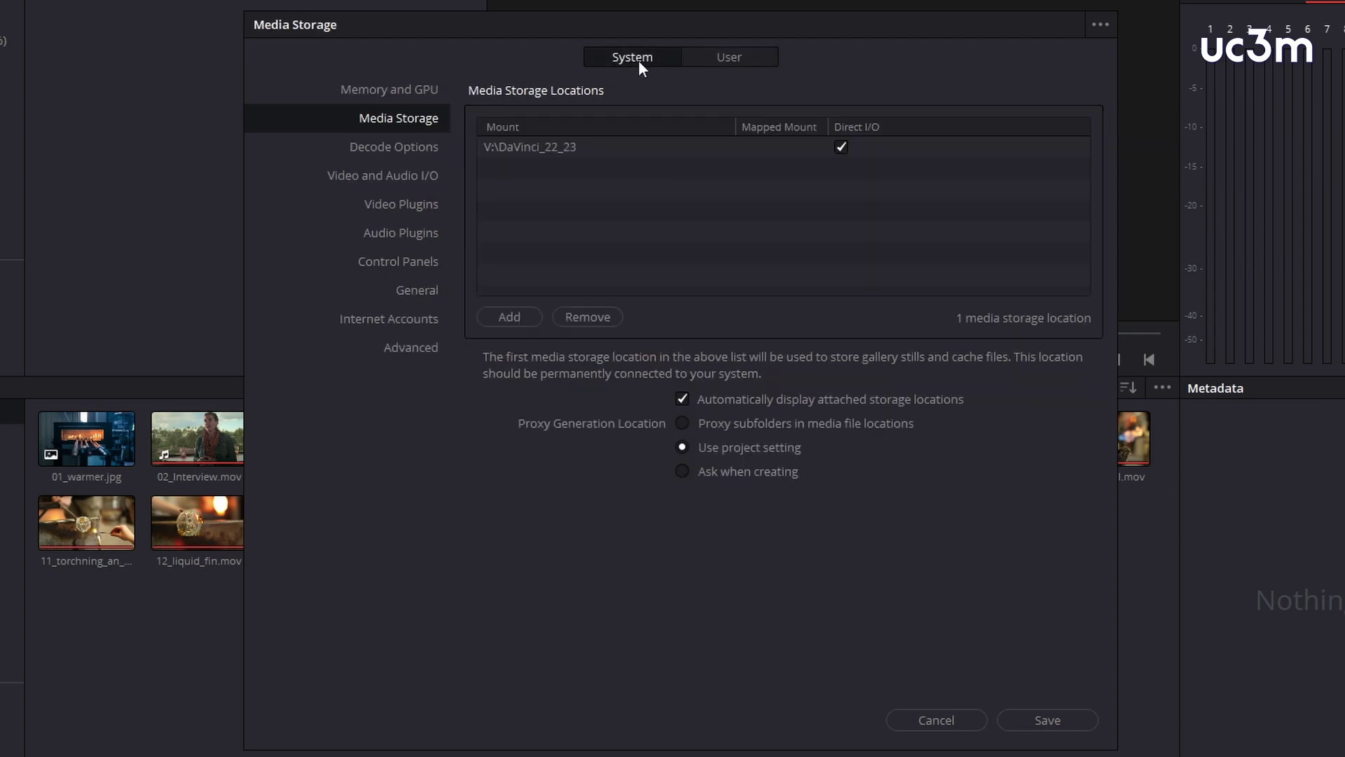
{"action": "left_click", "coordinate": [423, 87]}
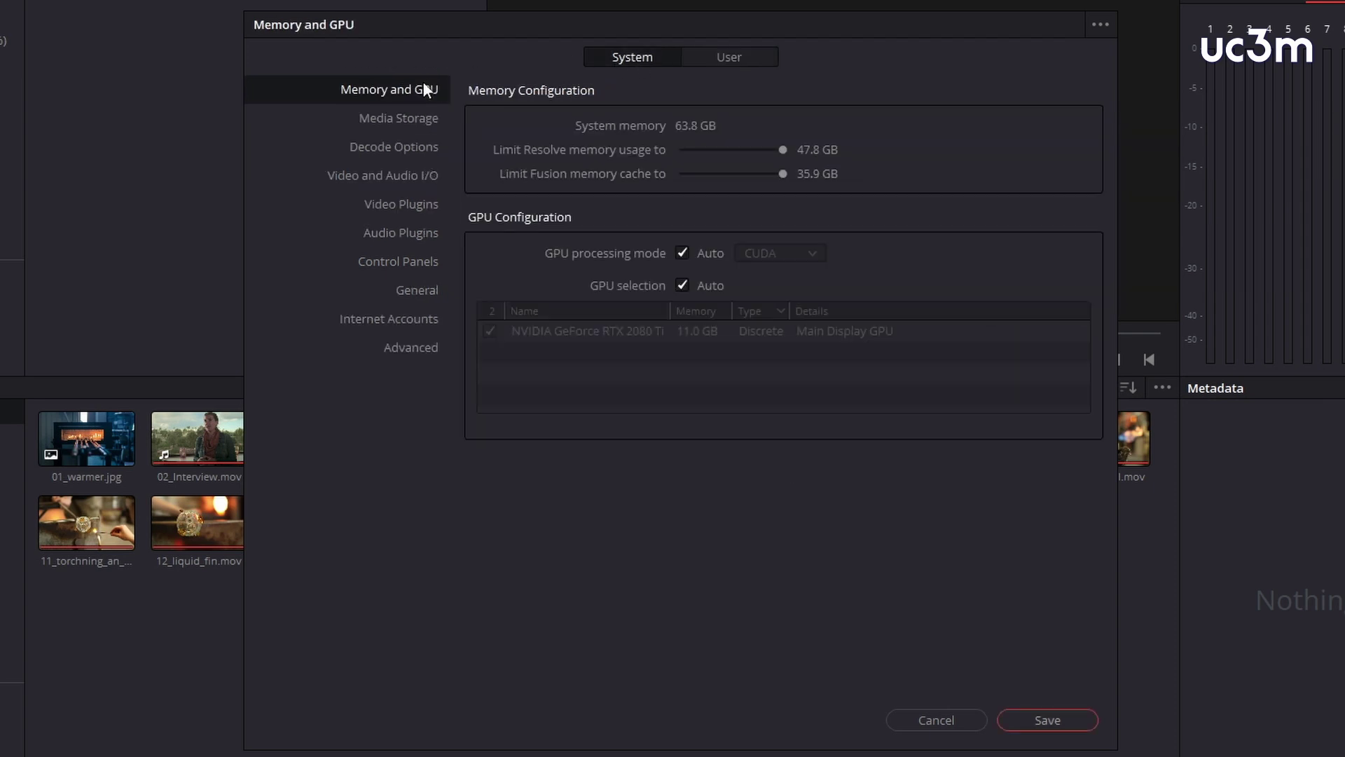
{"action": "left_click", "coordinate": [421, 122]}
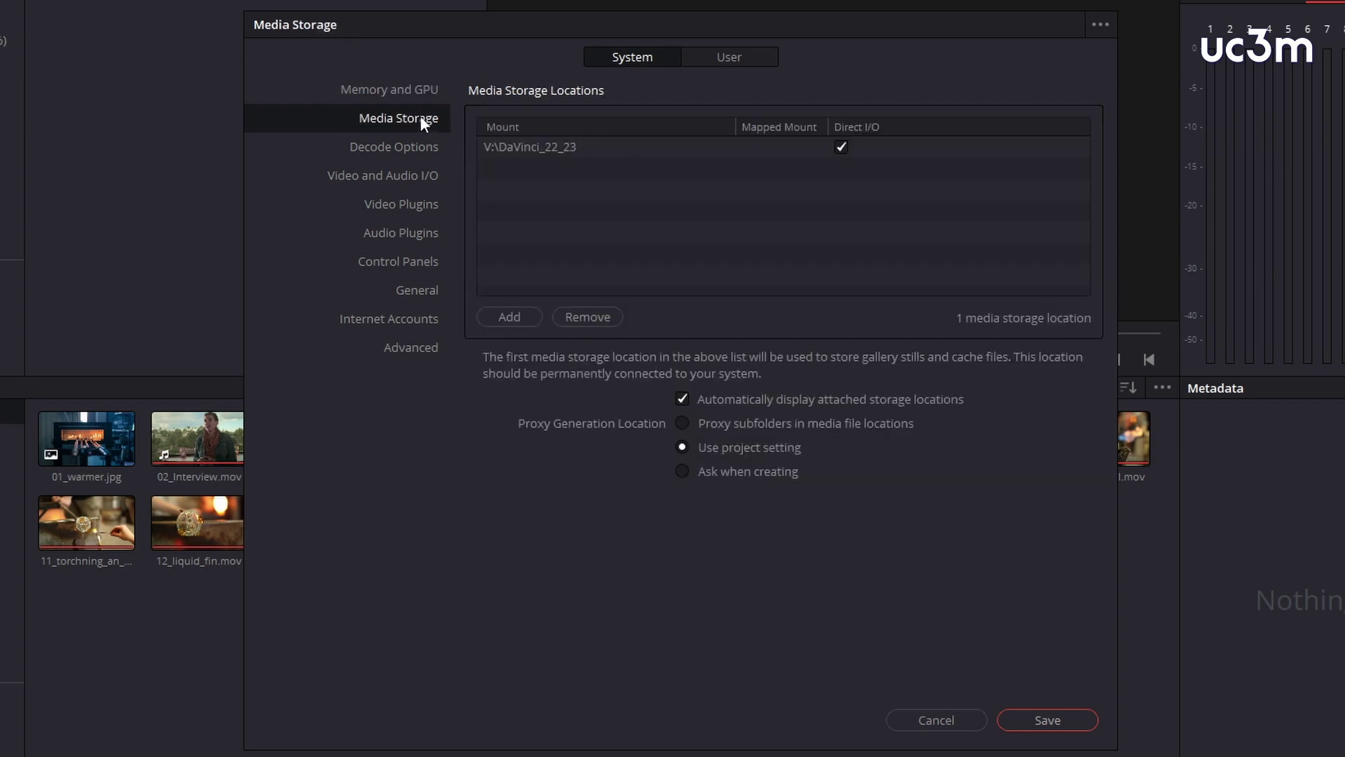
{"action": "left_click", "coordinate": [411, 176]}
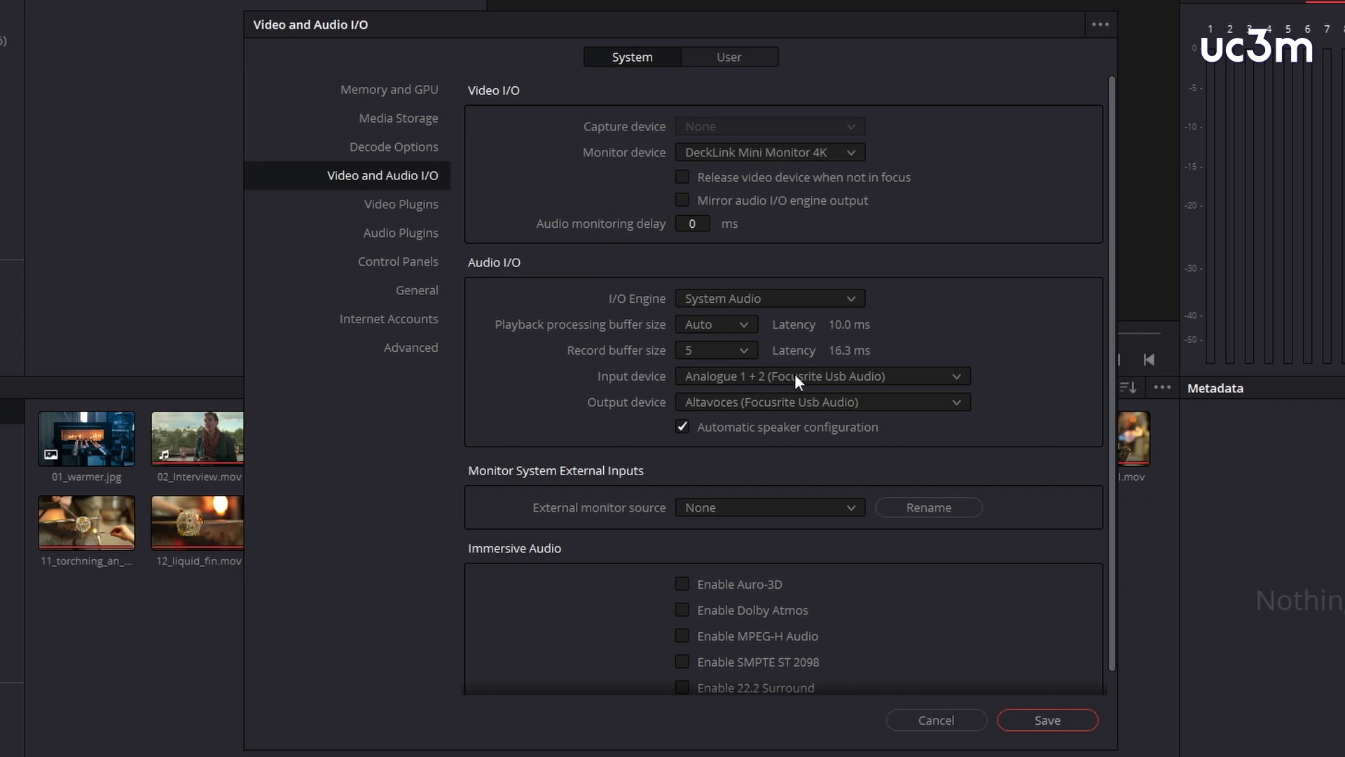
{"action": "left_click", "coordinate": [944, 722]}
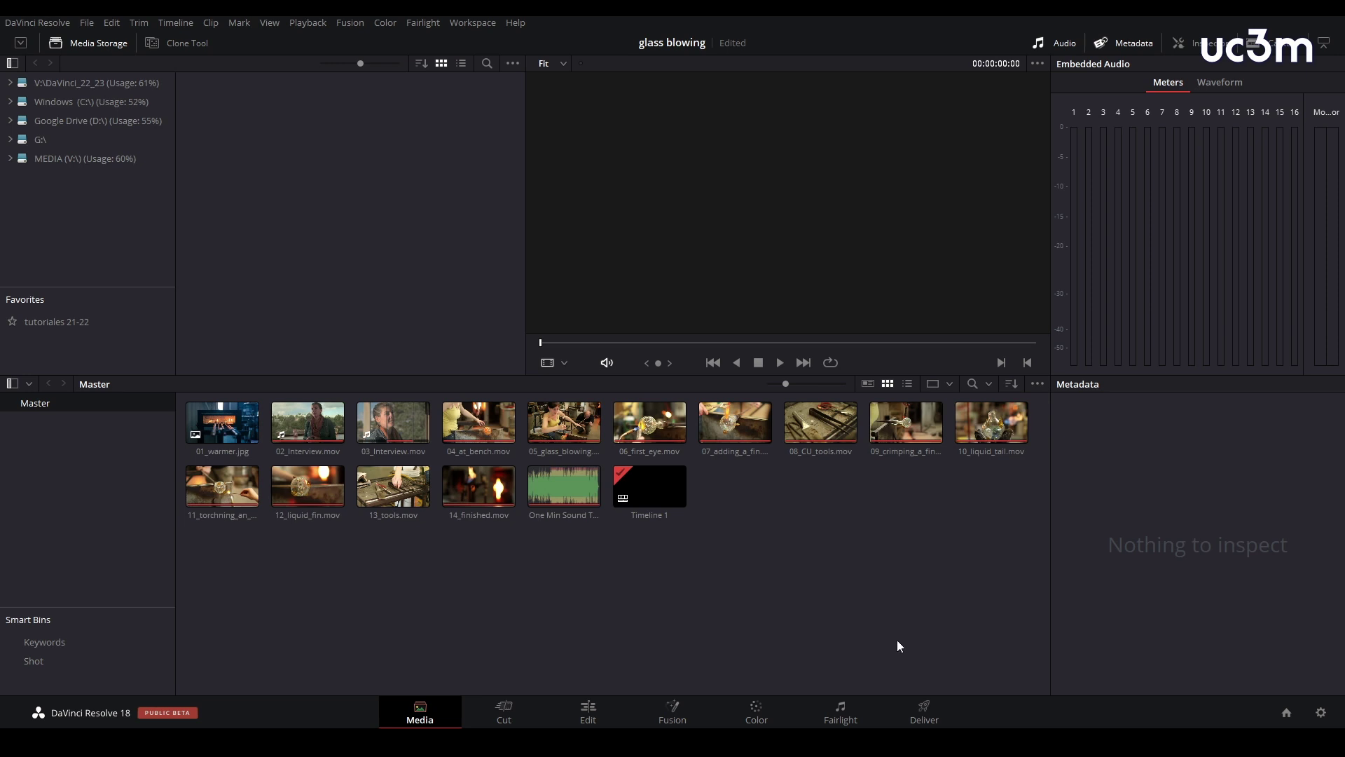
Step: Open Project Settings and cancel it without making changes
{"action": "left_click", "coordinate": [1321, 712]}
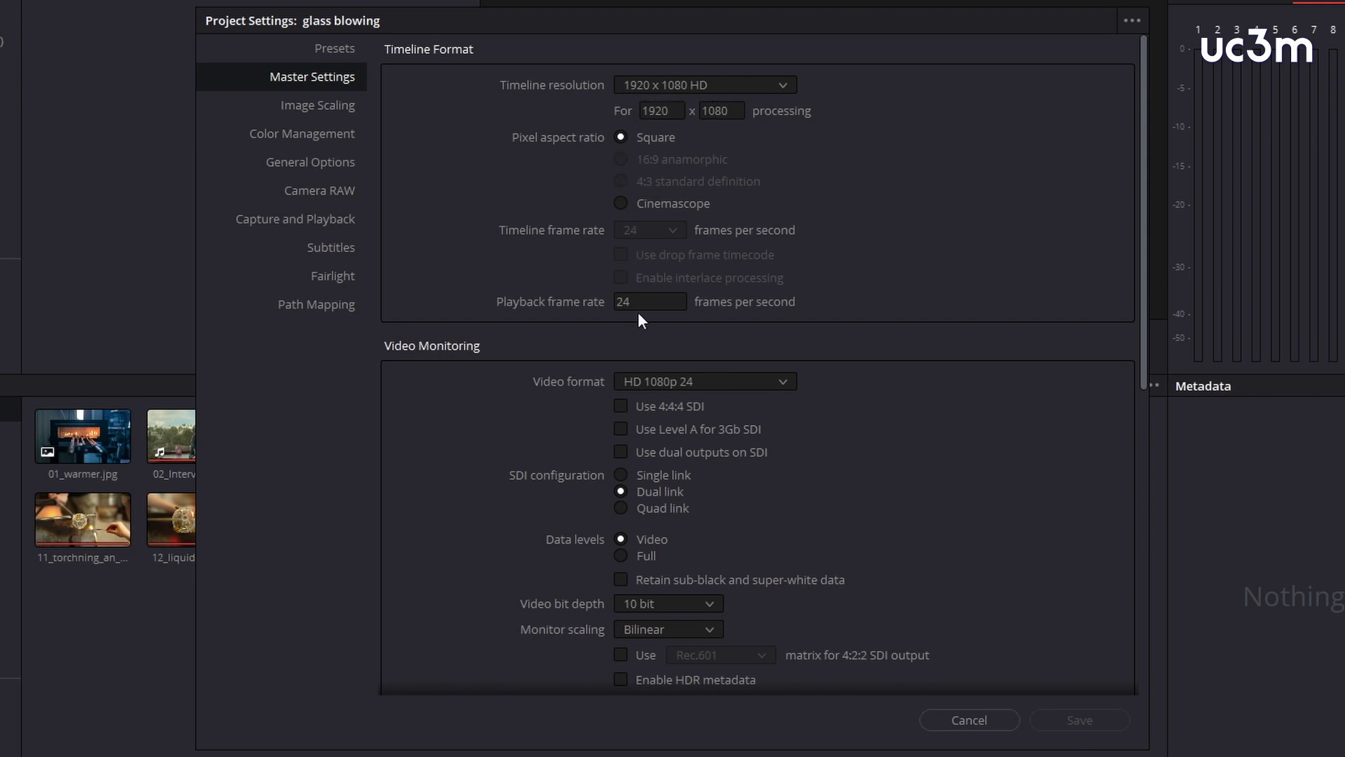
{"action": "left_click", "coordinate": [960, 720]}
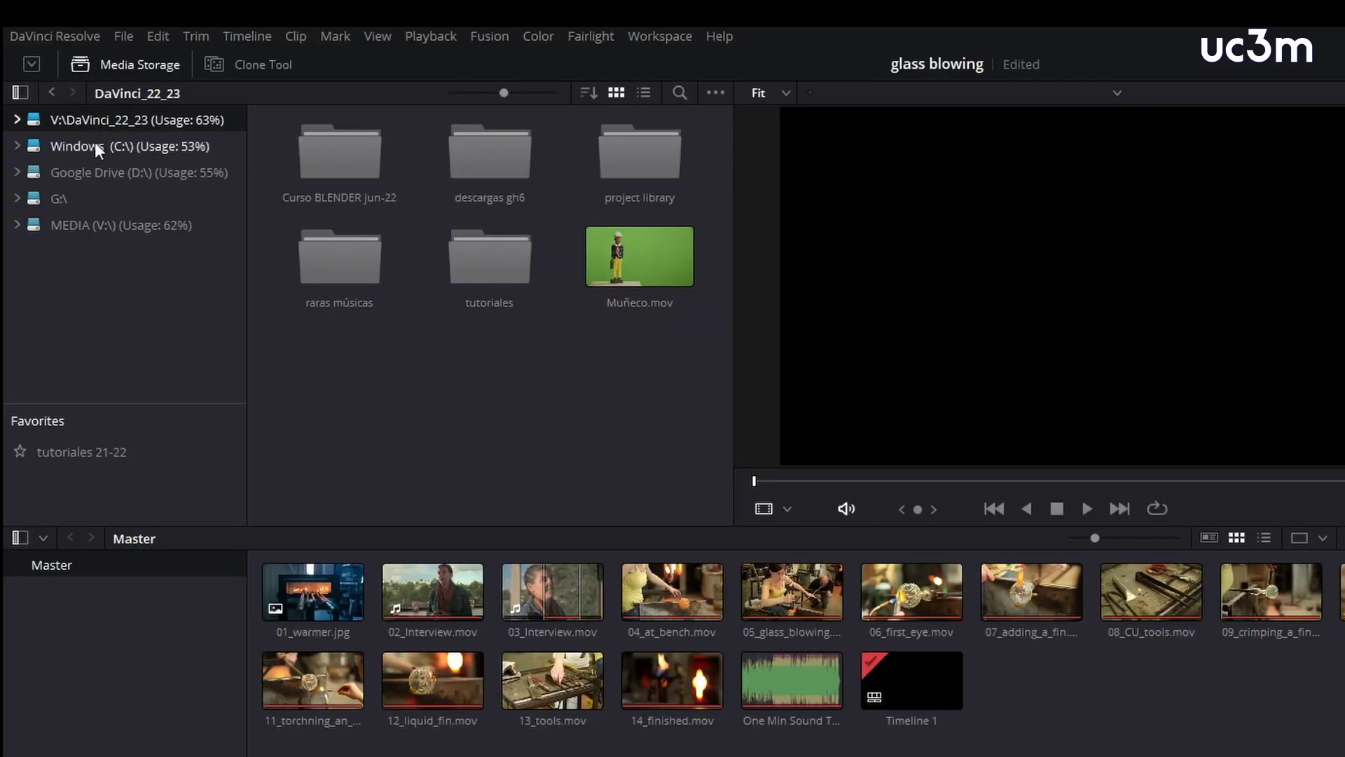
Step: Browse the C: and Google Drive (D:) drives in Media Storage, then return to DaVinci_22_23
{"action": "left_click", "coordinate": [96, 147]}
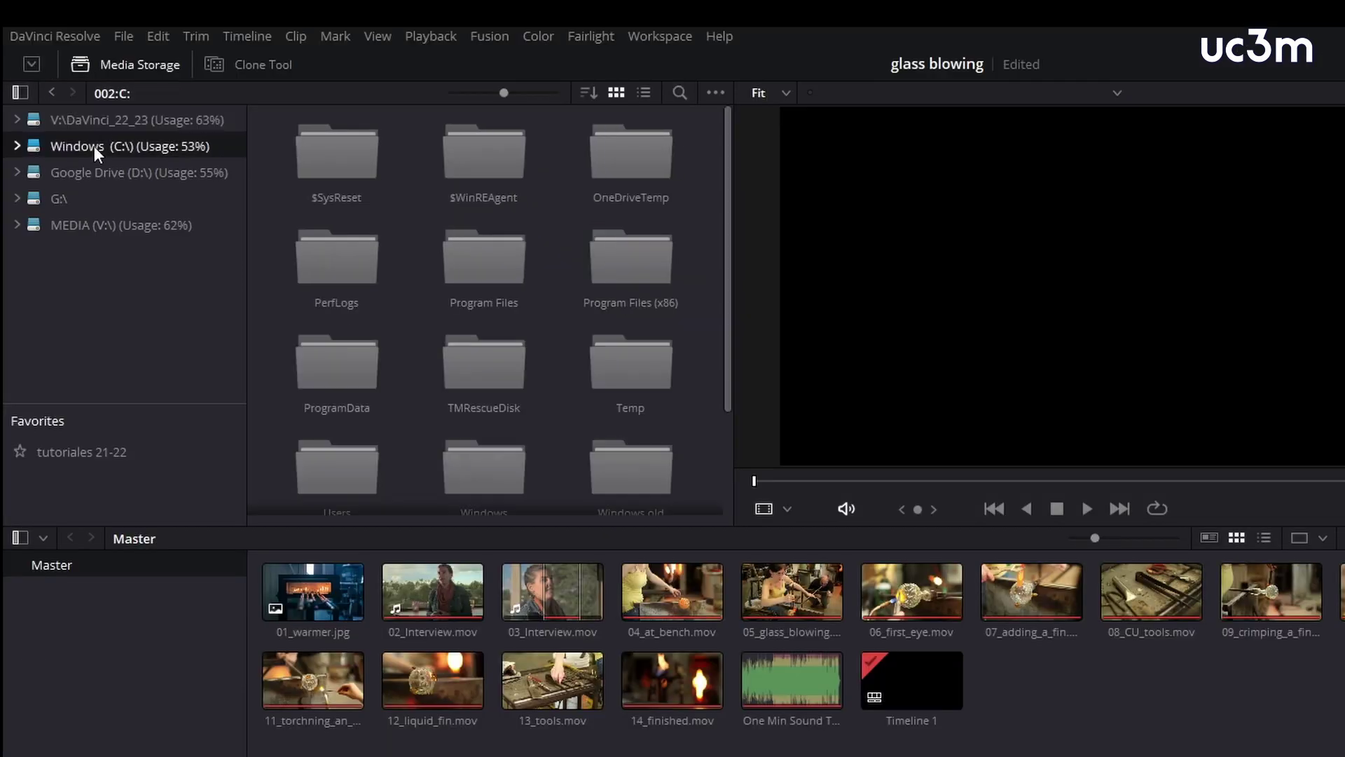
{"action": "left_click", "coordinate": [87, 172]}
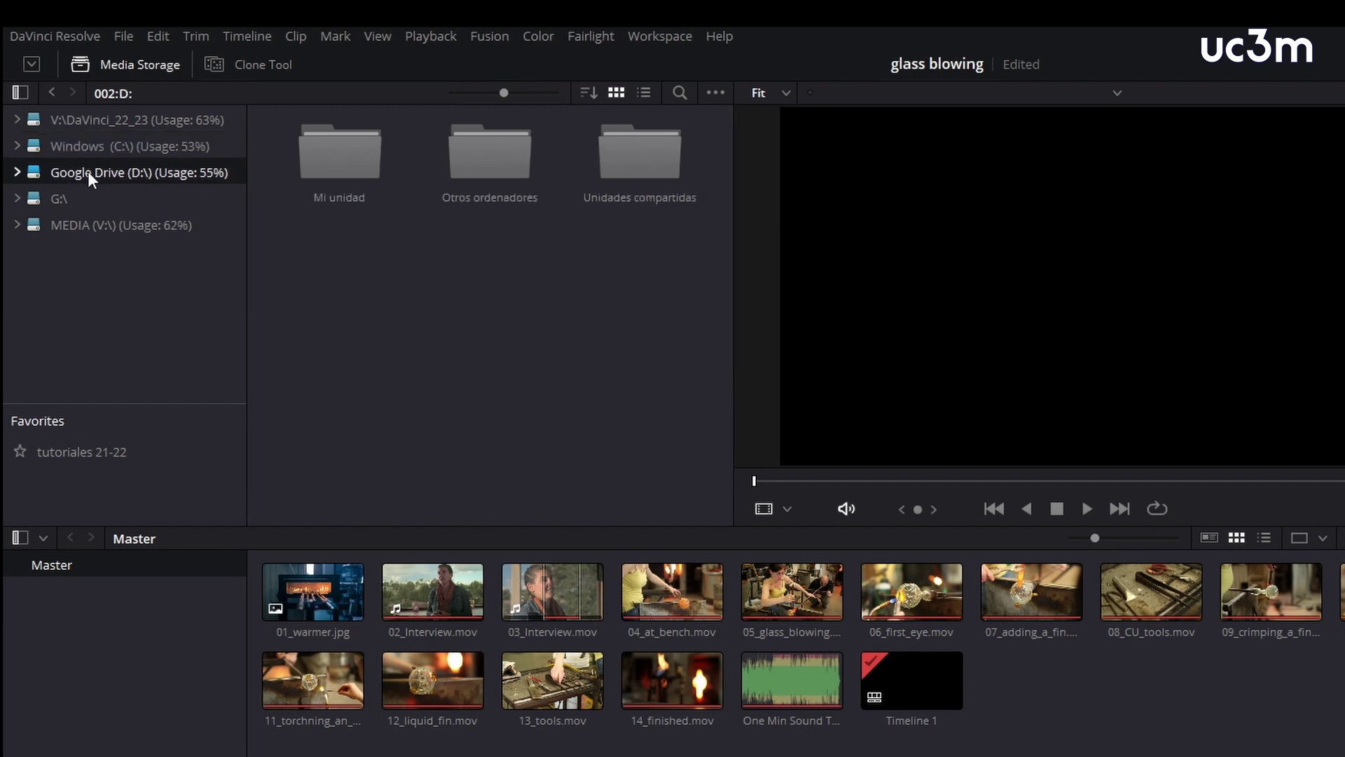
{"action": "left_click", "coordinate": [95, 123]}
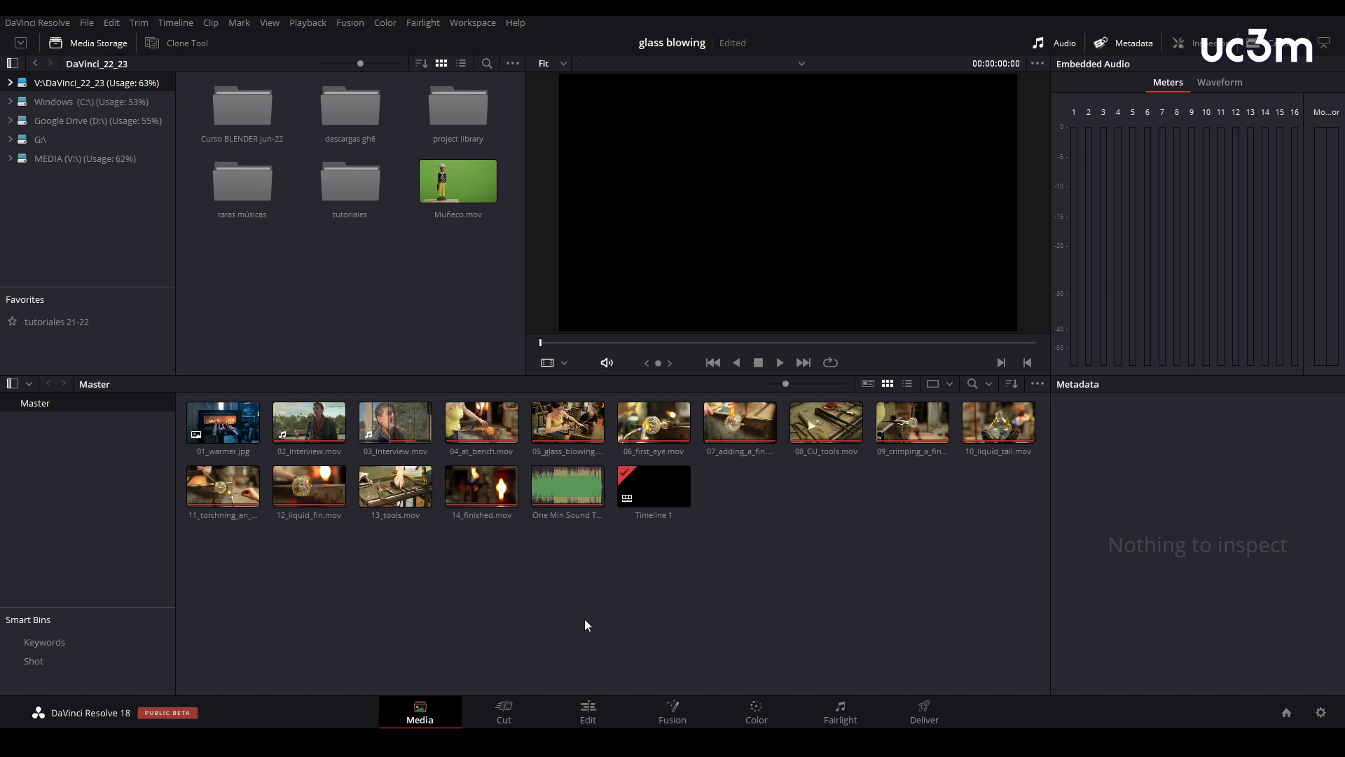
Step: Import Muñeco.mov into the Master media pool and select it
{"action": "mouse_move", "coordinate": [438, 186]}
{"action": "left_mouse_down"}
{"action": "mouse_move", "coordinate": [562, 267]}
{"action": "mouse_move", "coordinate": [734, 515]}
{"action": "left_mouse_up"}
{"action": "left_click", "coordinate": [566, 504]}
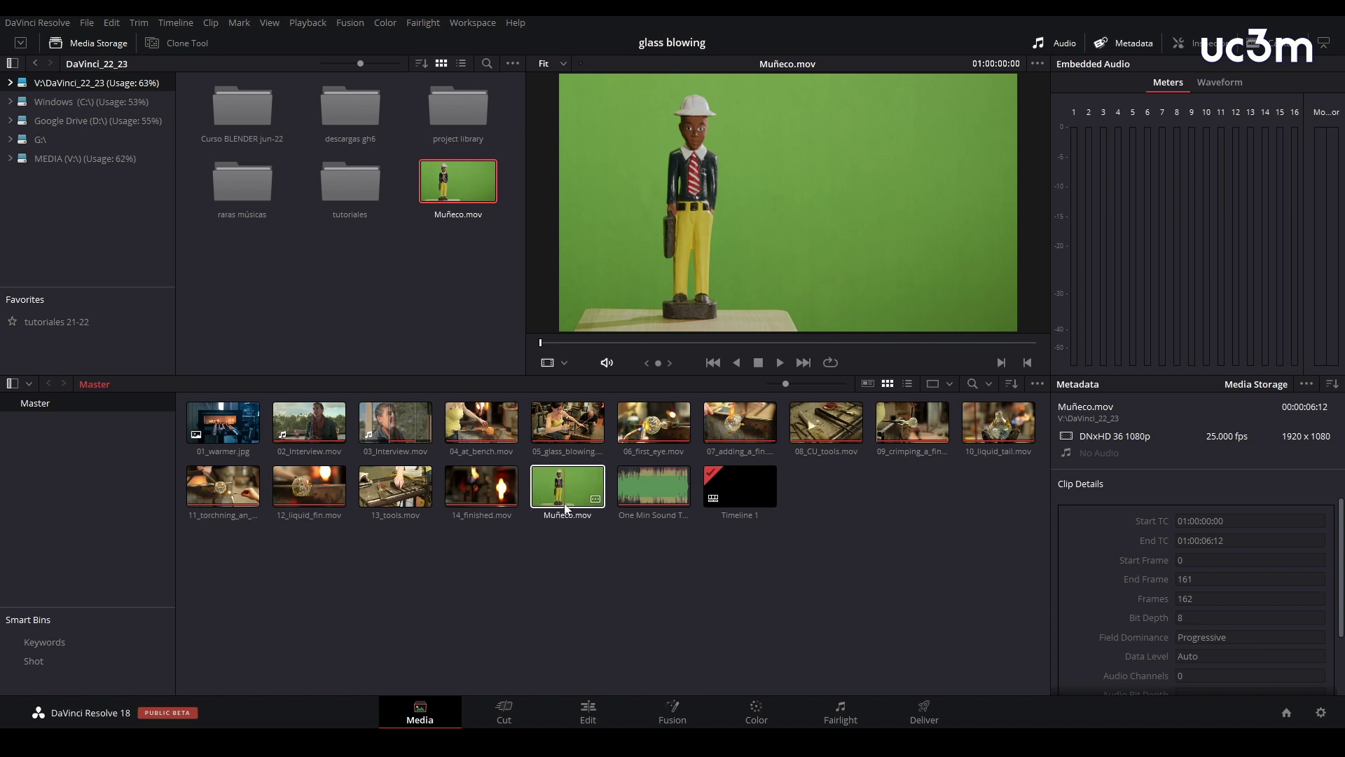
{"action": "left_click", "coordinate": [592, 711]}
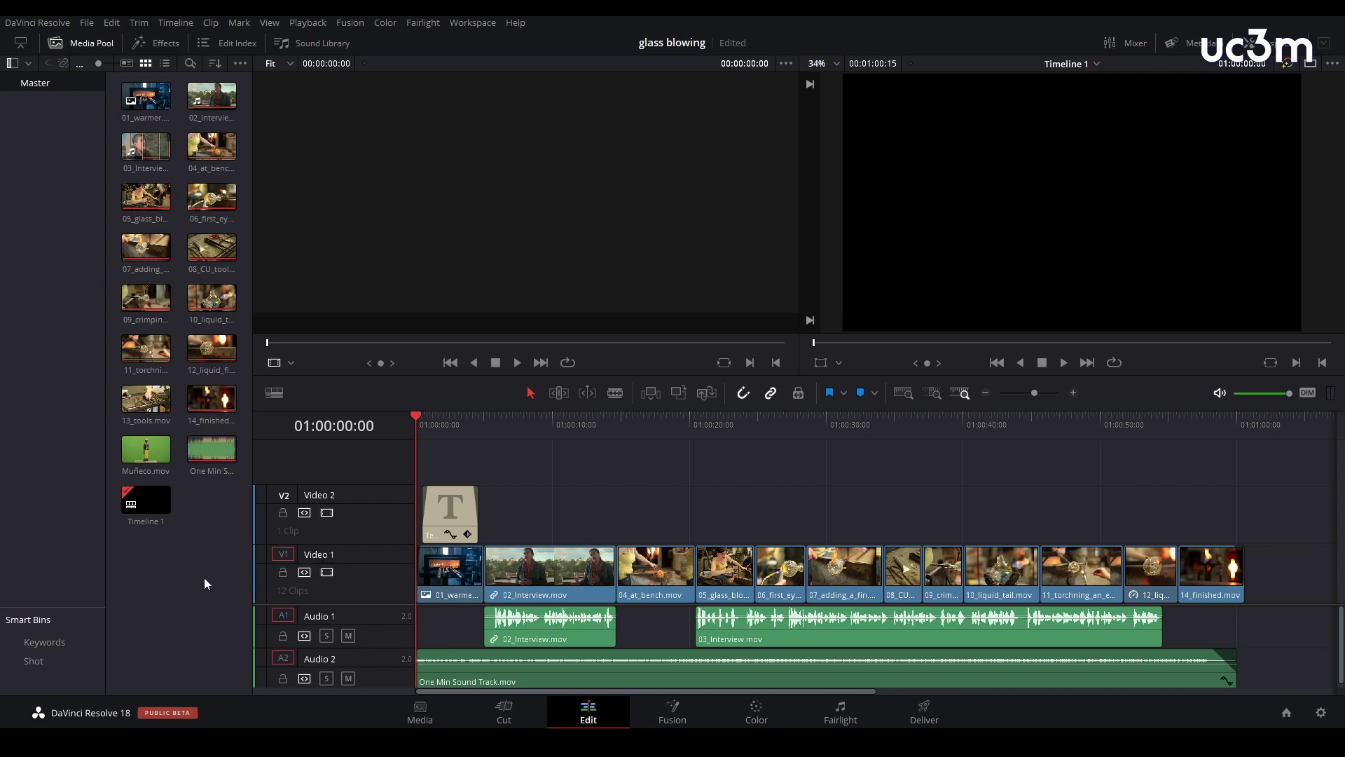
Step: Append Muñeco.mov to Video 1 after 14_finished.mov and put the playhead on it
{"action": "left_click", "coordinate": [145, 454]}
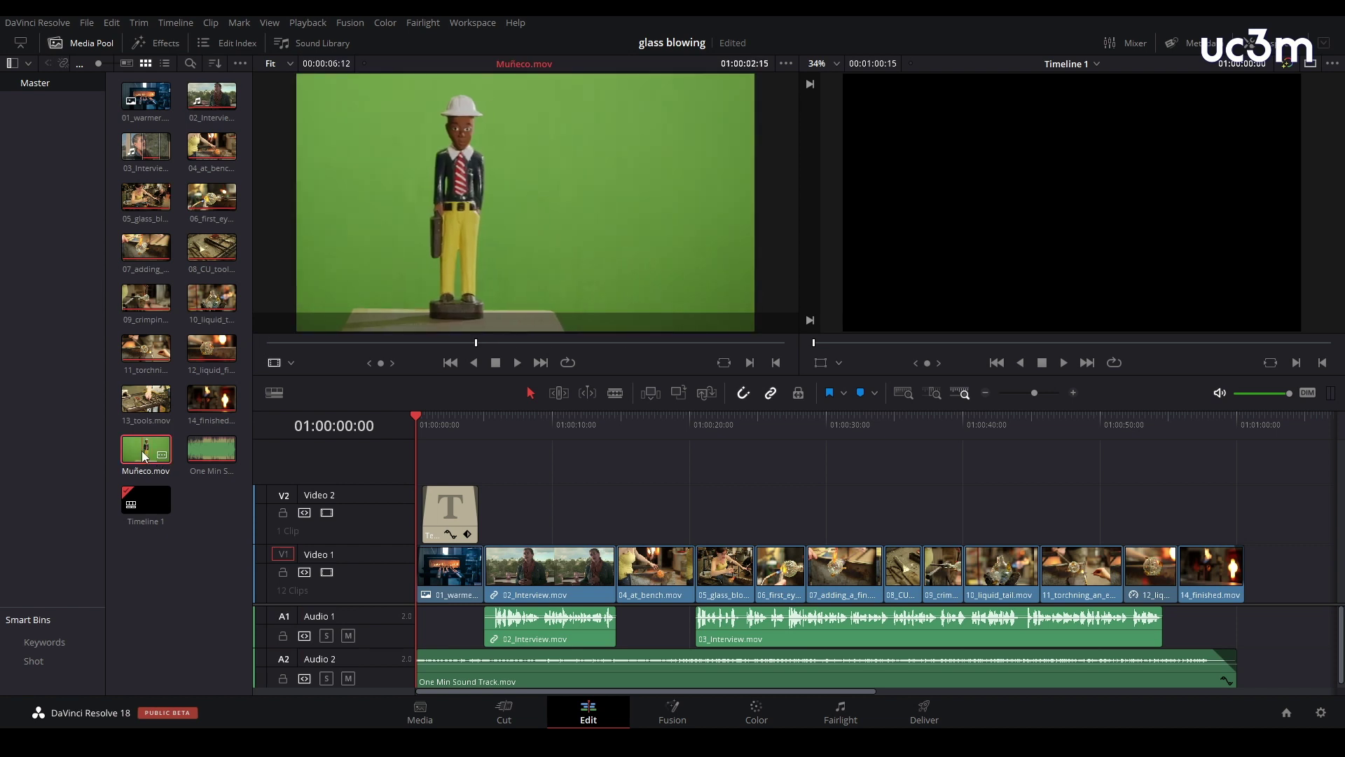
{"action": "left_click_drag", "start_coordinate": [144, 455], "coordinate": [1248, 579]}
{"action": "left_click", "coordinate": [1271, 423]}
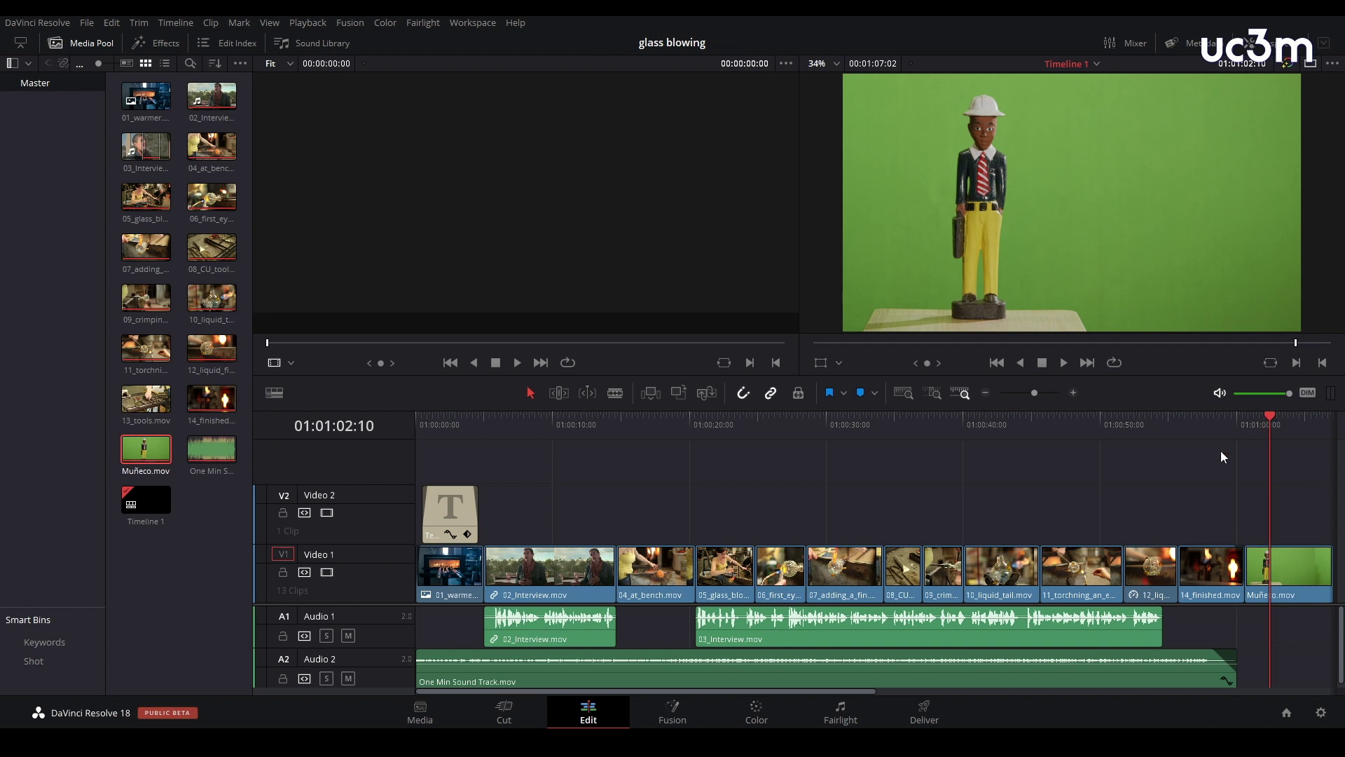
Step: Review the Muñeco clip on the Cut page timeline
{"action": "left_click", "coordinate": [505, 718]}
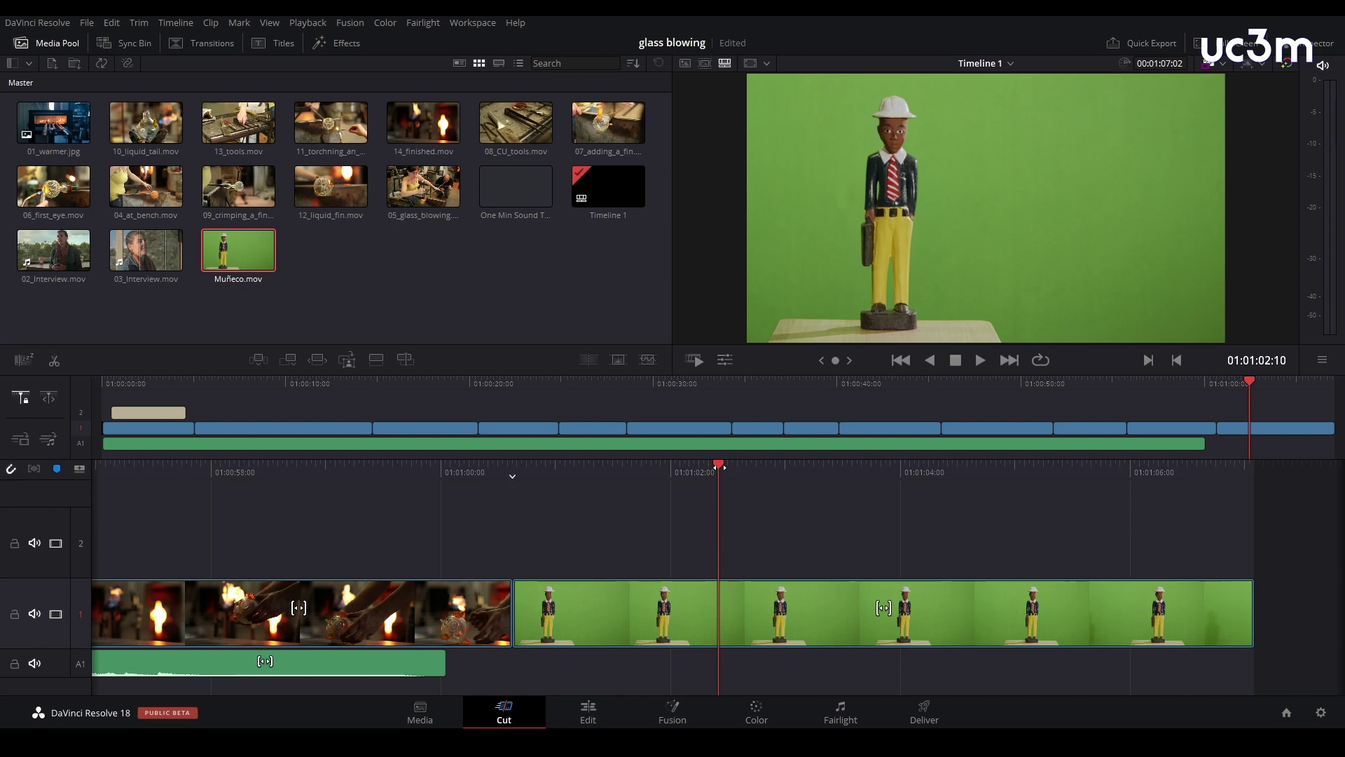
{"action": "mouse_move", "coordinate": [722, 466]}
{"action": "left_mouse_down"}
{"action": "mouse_move", "coordinate": [1053, 466]}
{"action": "mouse_move", "coordinate": [722, 464]}
{"action": "left_mouse_up"}
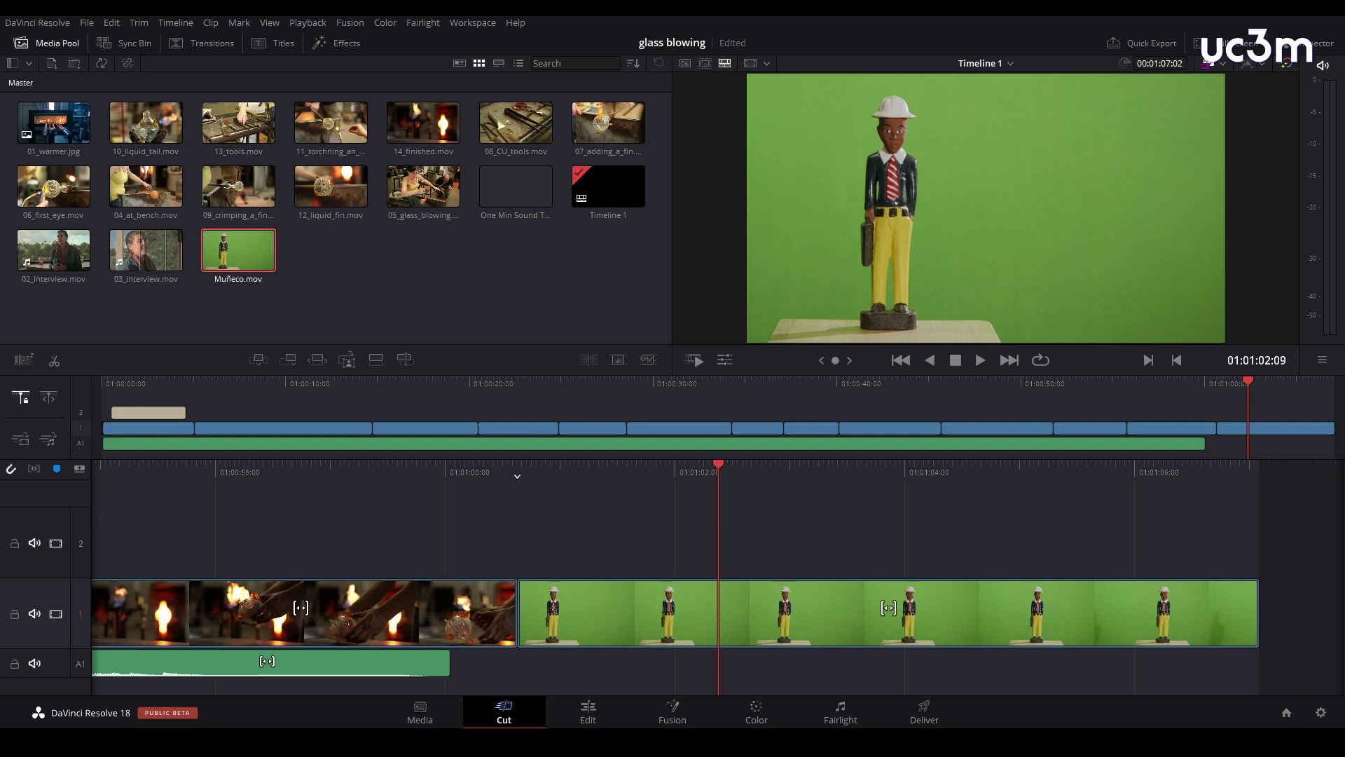
{"action": "key", "text": "shift+6"}
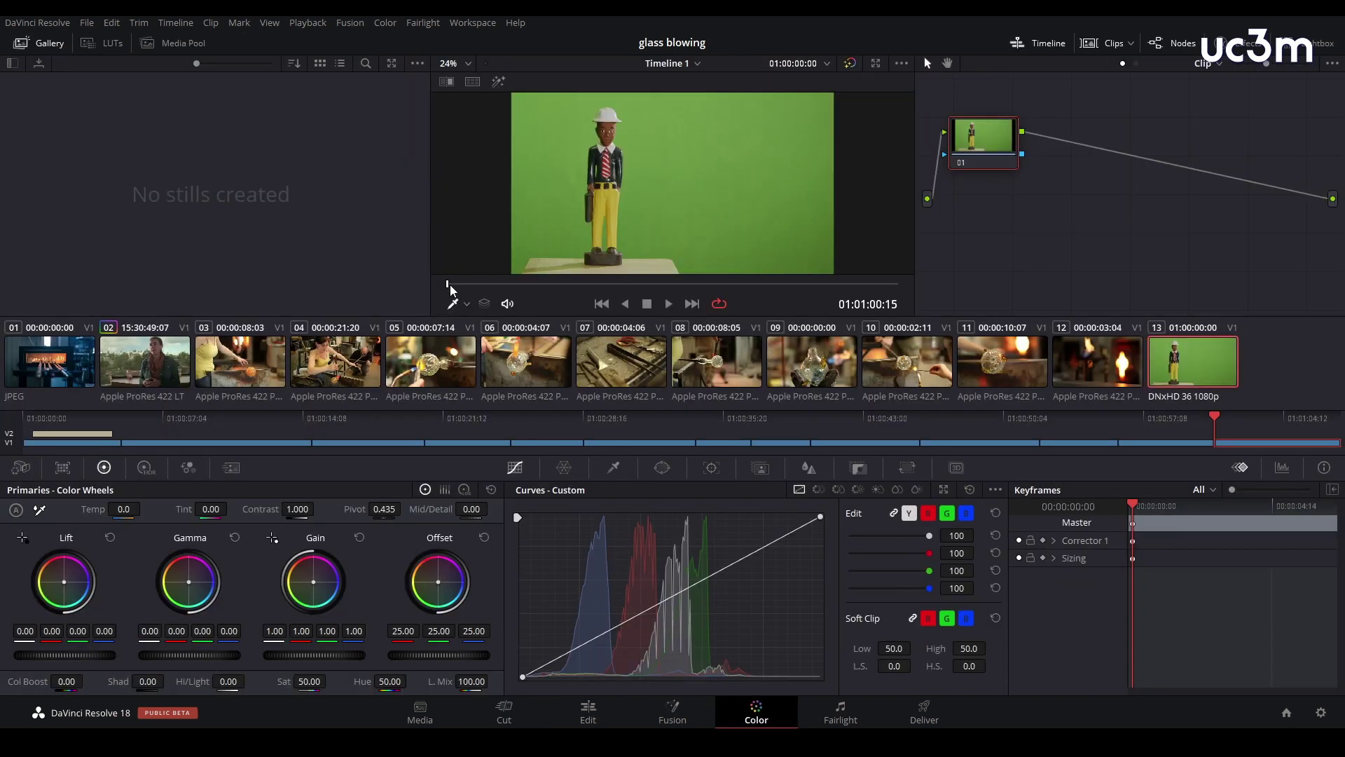
Step: Play Muñeco and build an S-curve: lower the shadow point, raise the highlights, refine shadows
{"action": "key", "text": "space"}
{"action": "key", "text": "space"}
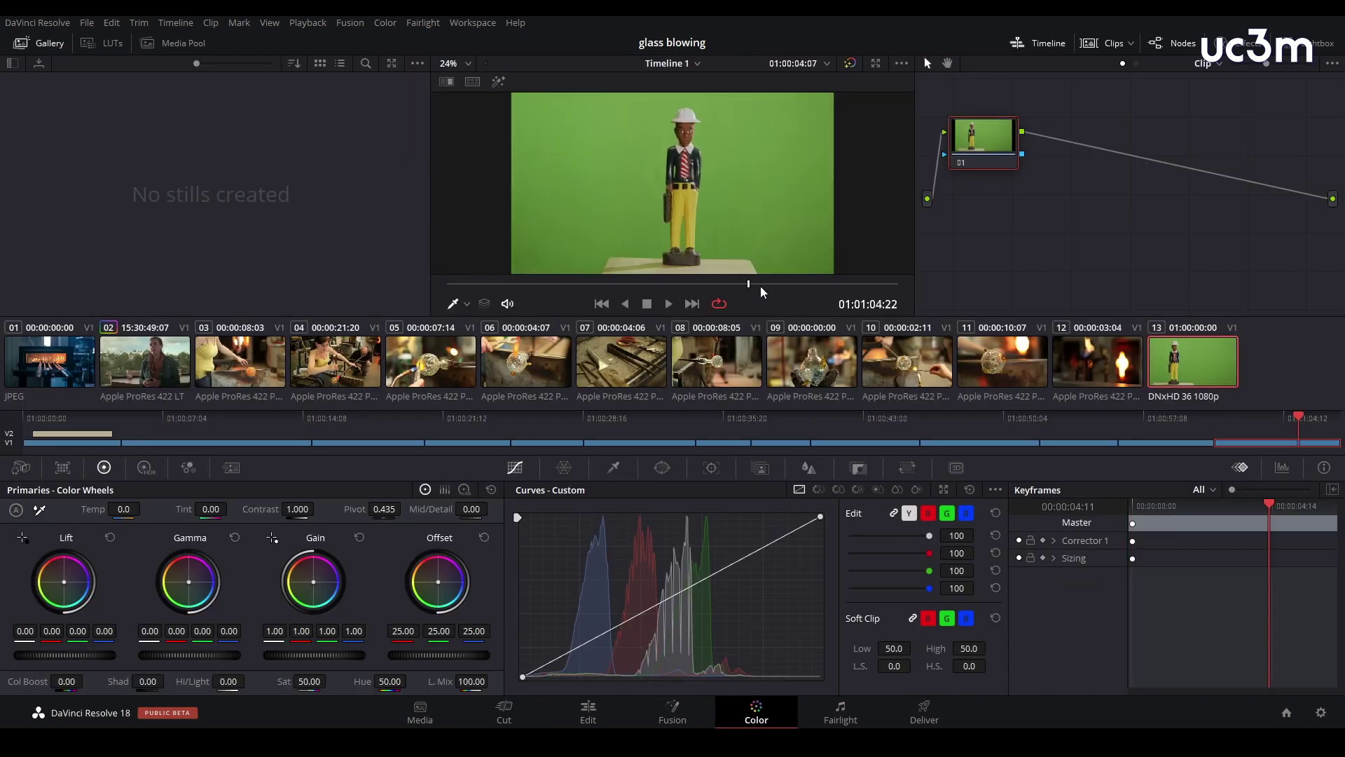
{"action": "left_click_drag", "start_coordinate": [585, 643], "coordinate": [585, 661]}
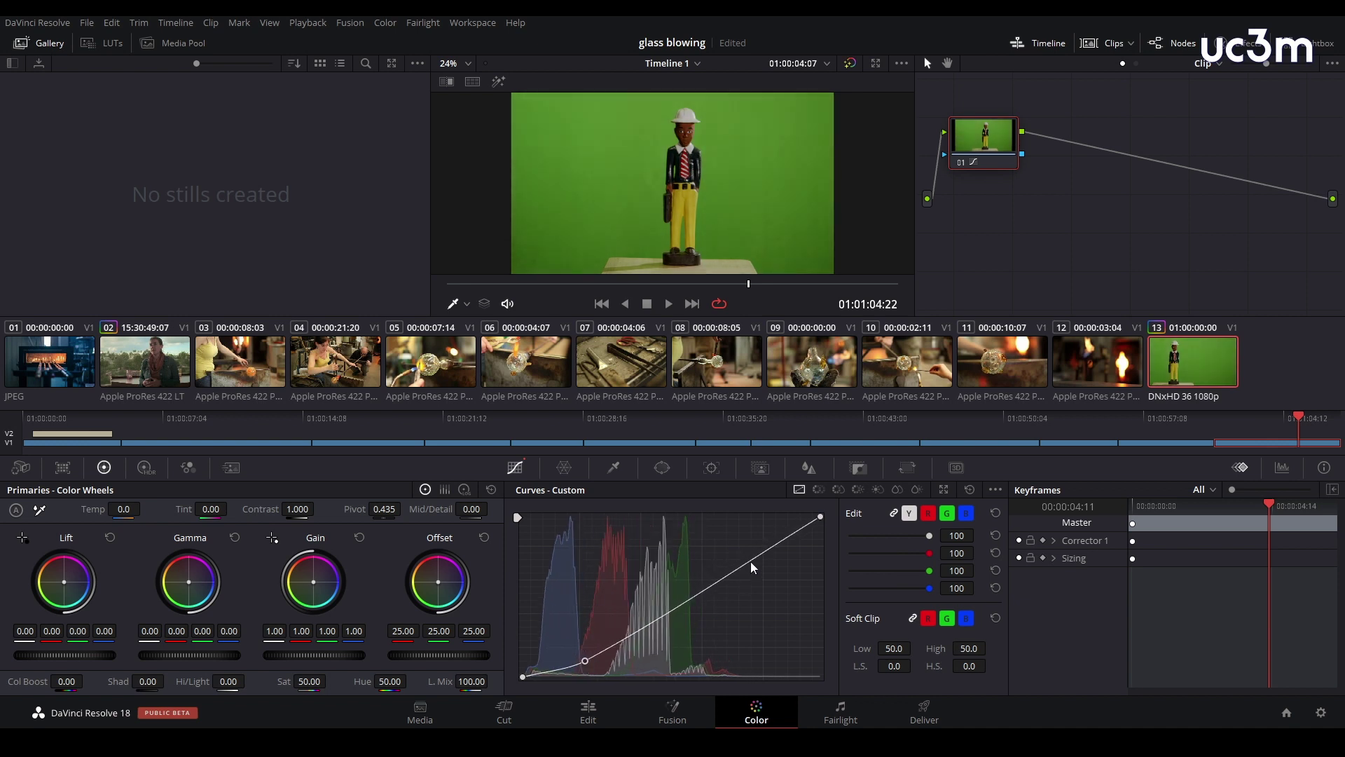
{"action": "left_click_drag", "start_coordinate": [751, 561], "coordinate": [750, 539]}
{"action": "left_click_drag", "start_coordinate": [585, 662], "coordinate": [574, 655]}
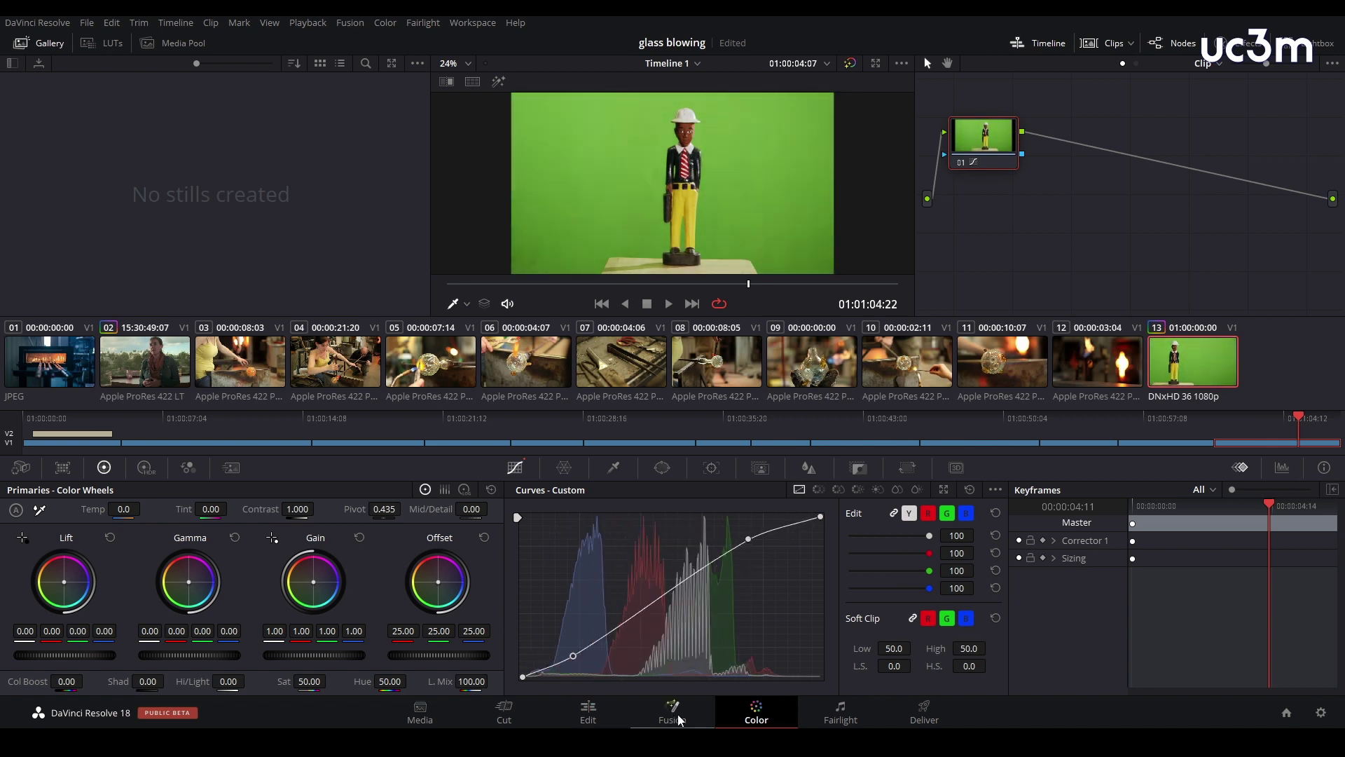
{"action": "left_click", "coordinate": [672, 715]}
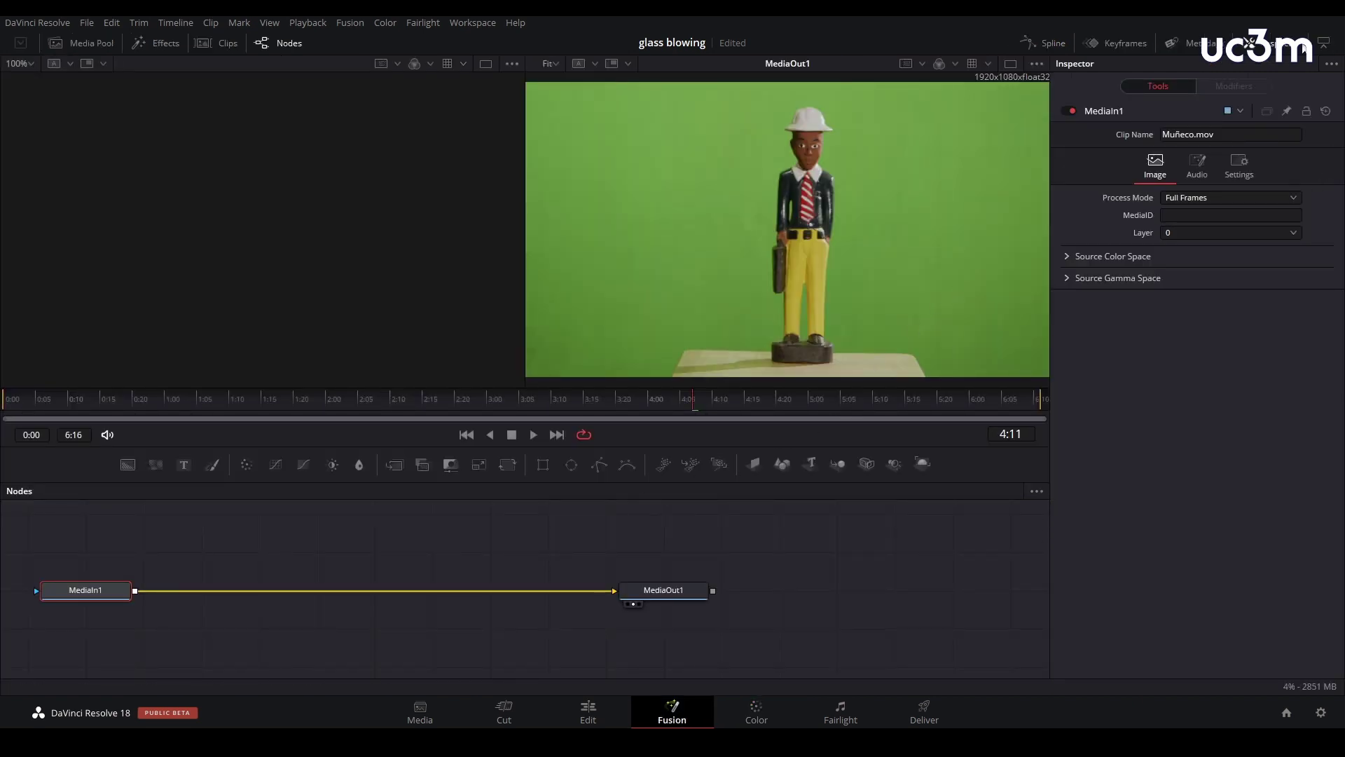
Step: Hide the Inspector, switch to a single enlarged viewer, and centre the node graph
{"action": "left_click", "coordinate": [1250, 43]}
{"action": "left_click", "coordinate": [1308, 66]}
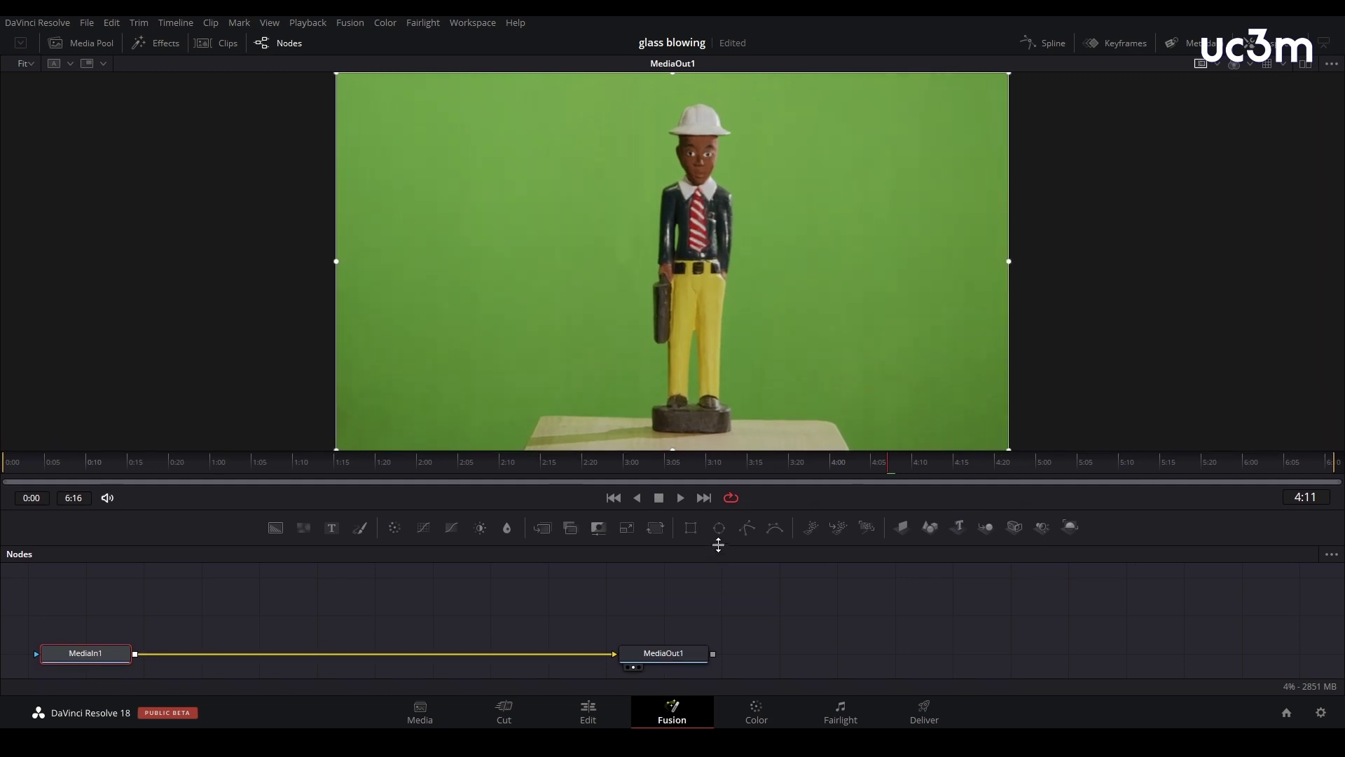
{"action": "left_click_drag", "start_coordinate": [717, 484], "coordinate": [718, 548]}
{"action": "left_click_drag", "start_coordinate": [664, 607], "coordinate": [796, 583]}
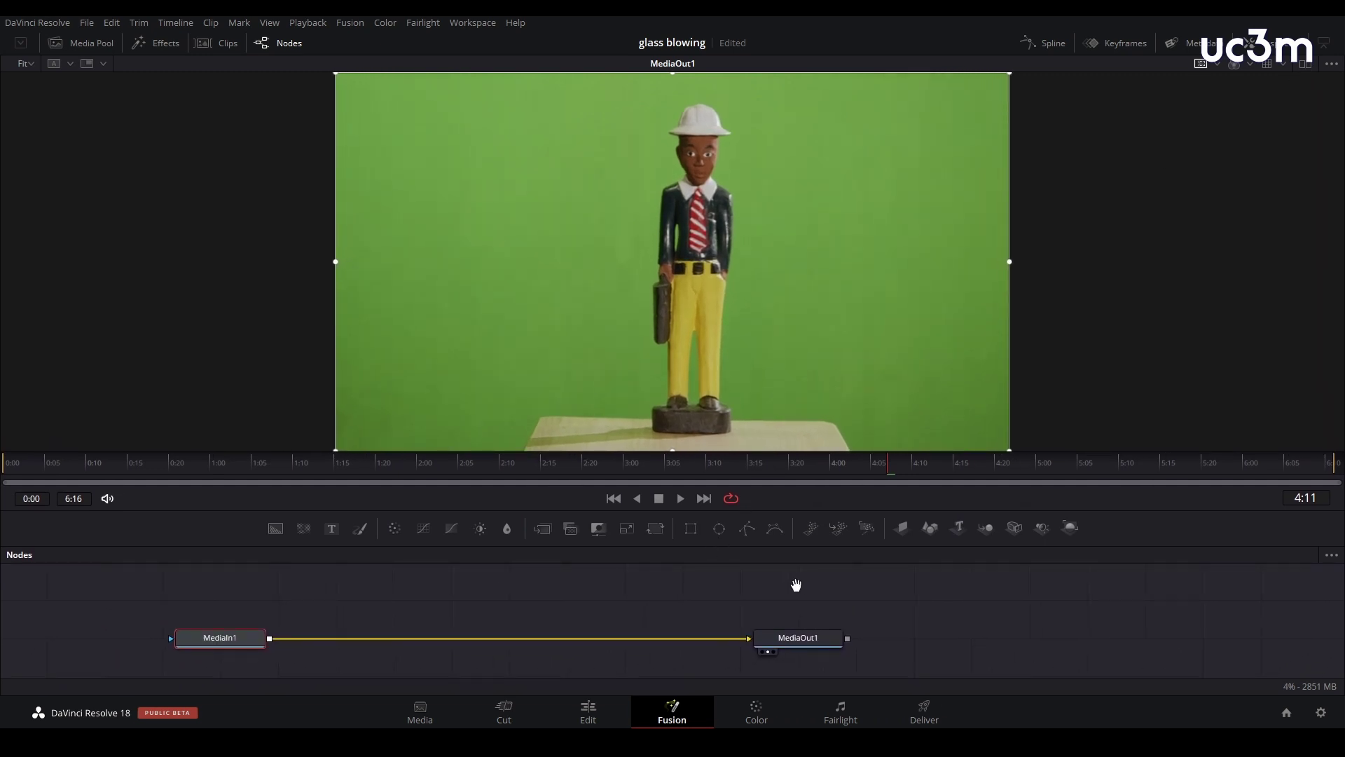
{"action": "left_click", "coordinate": [614, 607]}
Step: Add an unconnected Background1 node coloured pure blue and show it in the viewer
{"action": "left_click_drag", "start_coordinate": [275, 528], "coordinate": [418, 594]}
{"action": "left_click", "coordinate": [1261, 43]}
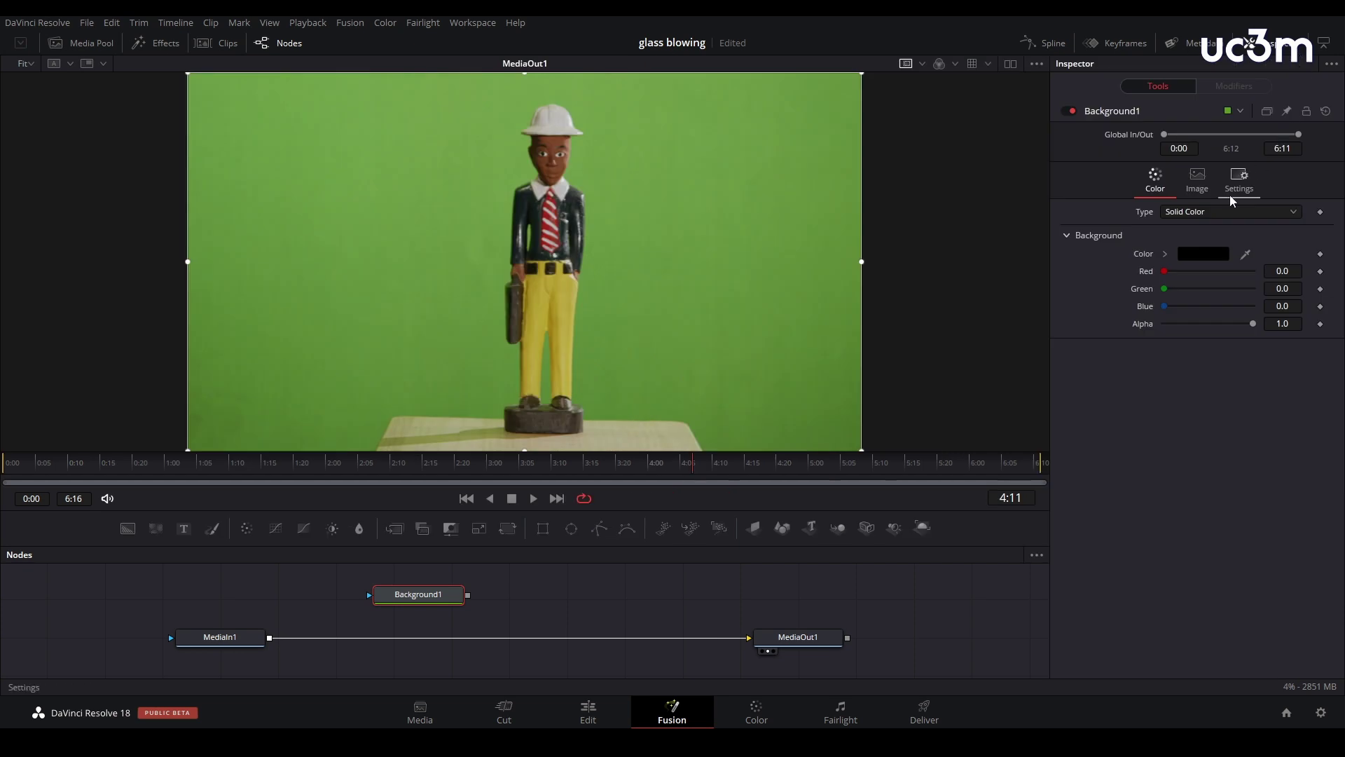
{"action": "left_click", "coordinate": [1201, 256]}
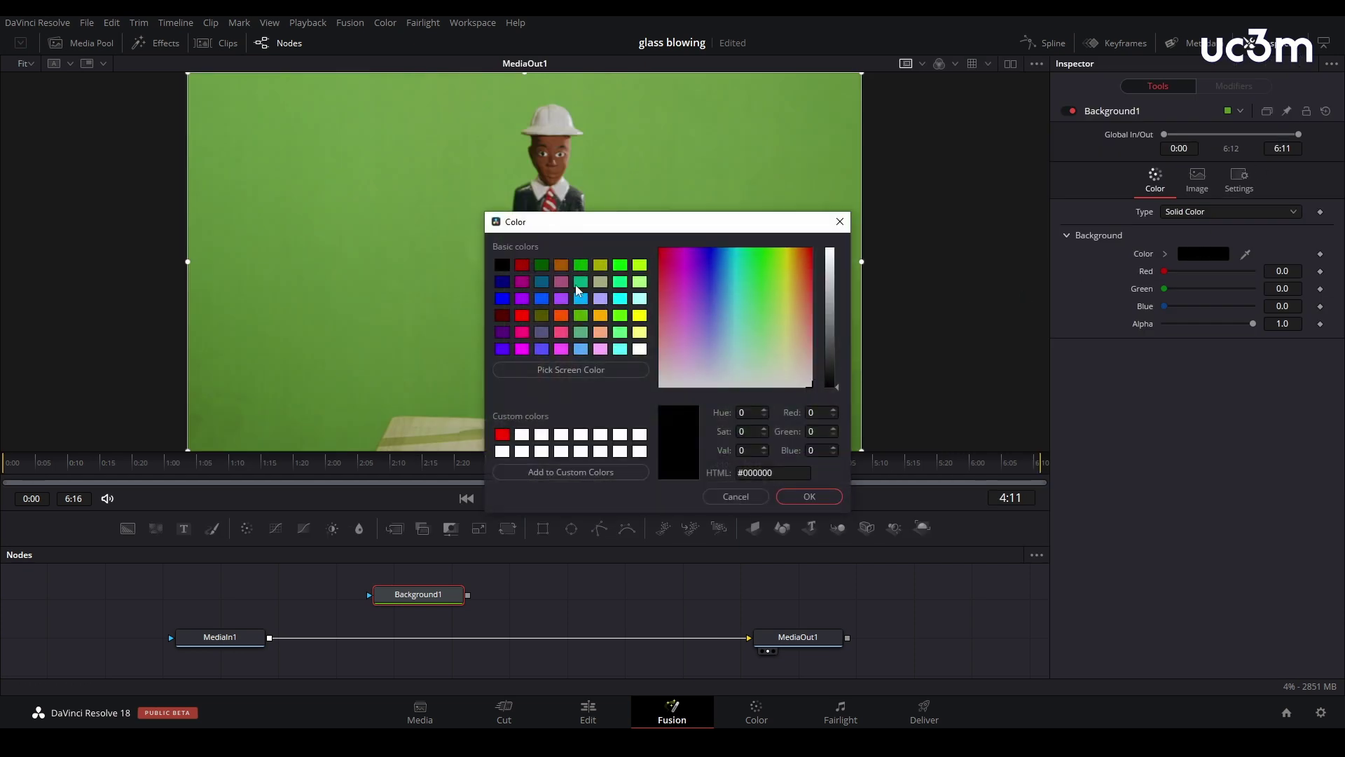
{"action": "left_click", "coordinate": [503, 299]}
{"action": "left_click", "coordinate": [809, 496]}
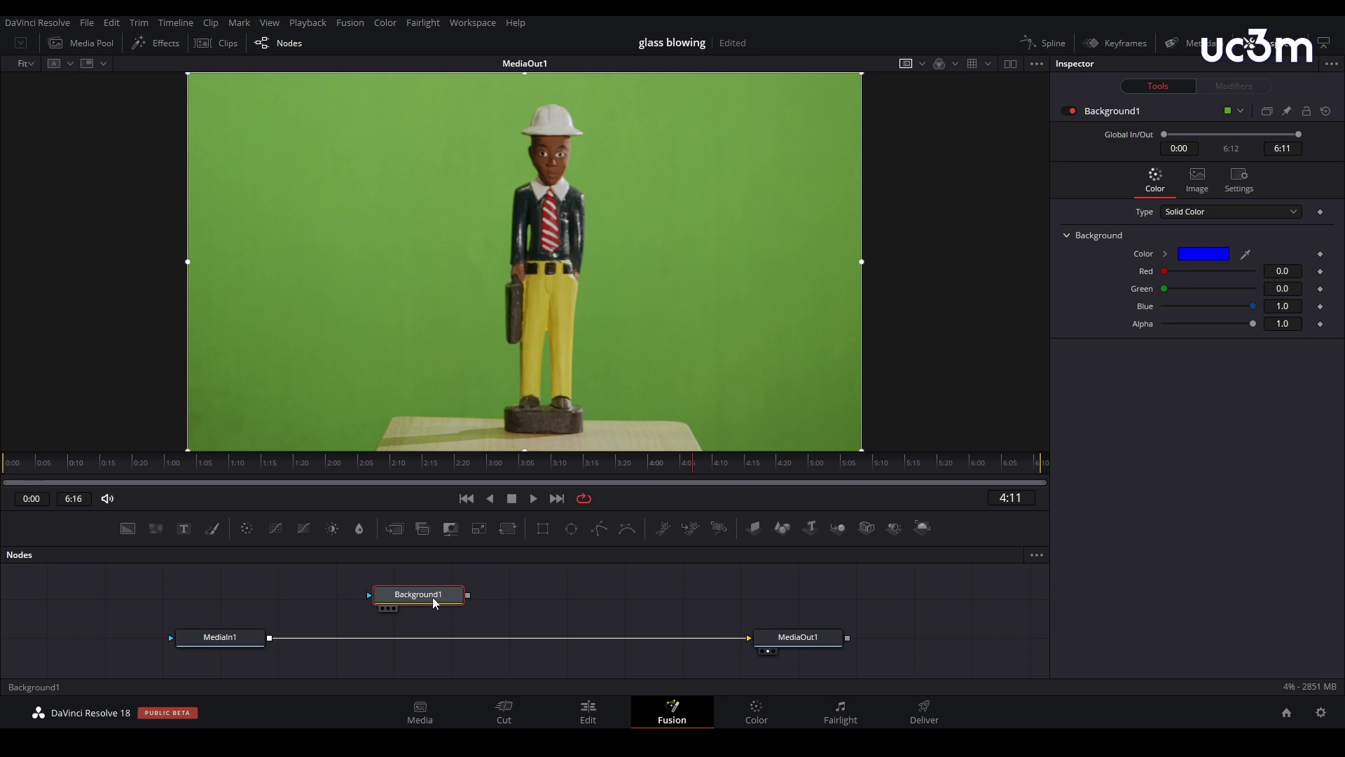
{"action": "key", "text": "1"}
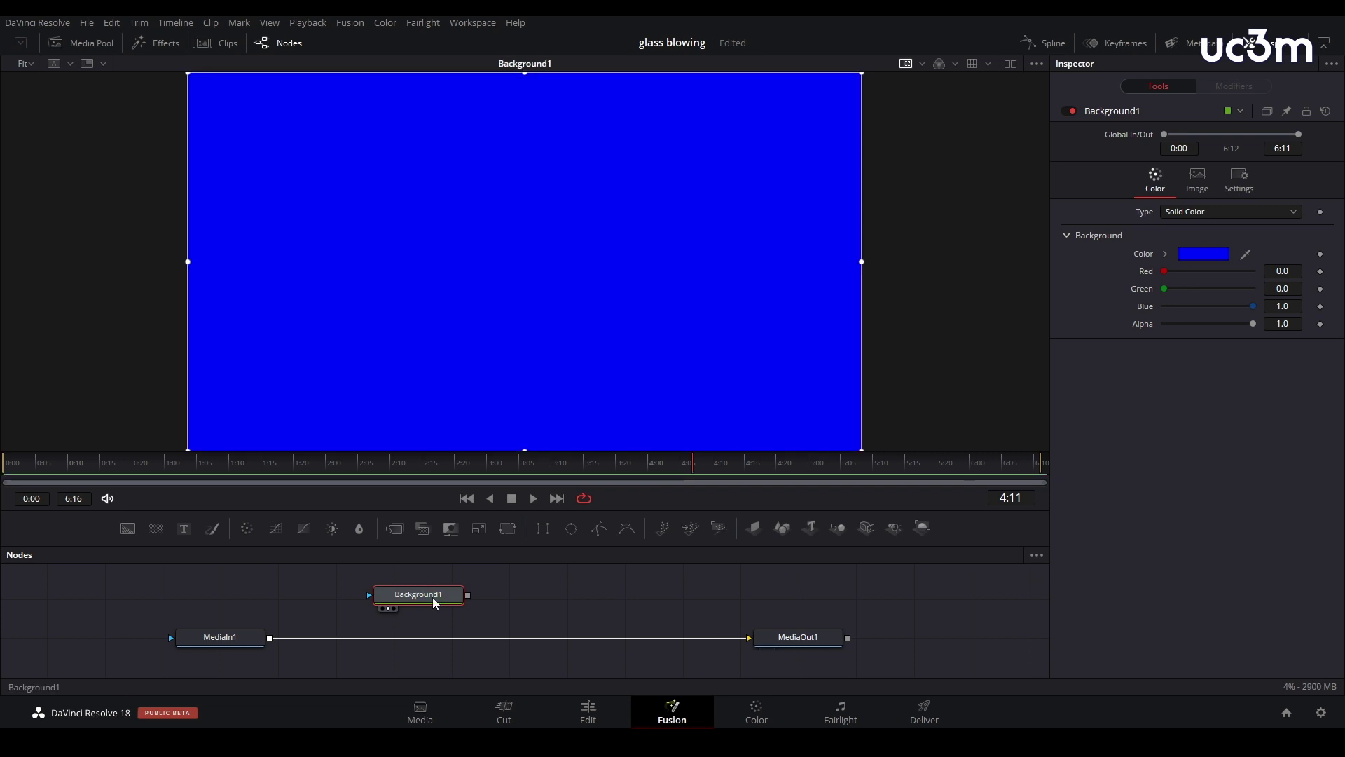
Step: Select MediaIn1 and view the green-screen Muñeco clip in the viewer
{"action": "left_click", "coordinate": [250, 642]}
{"action": "key", "text": "1"}
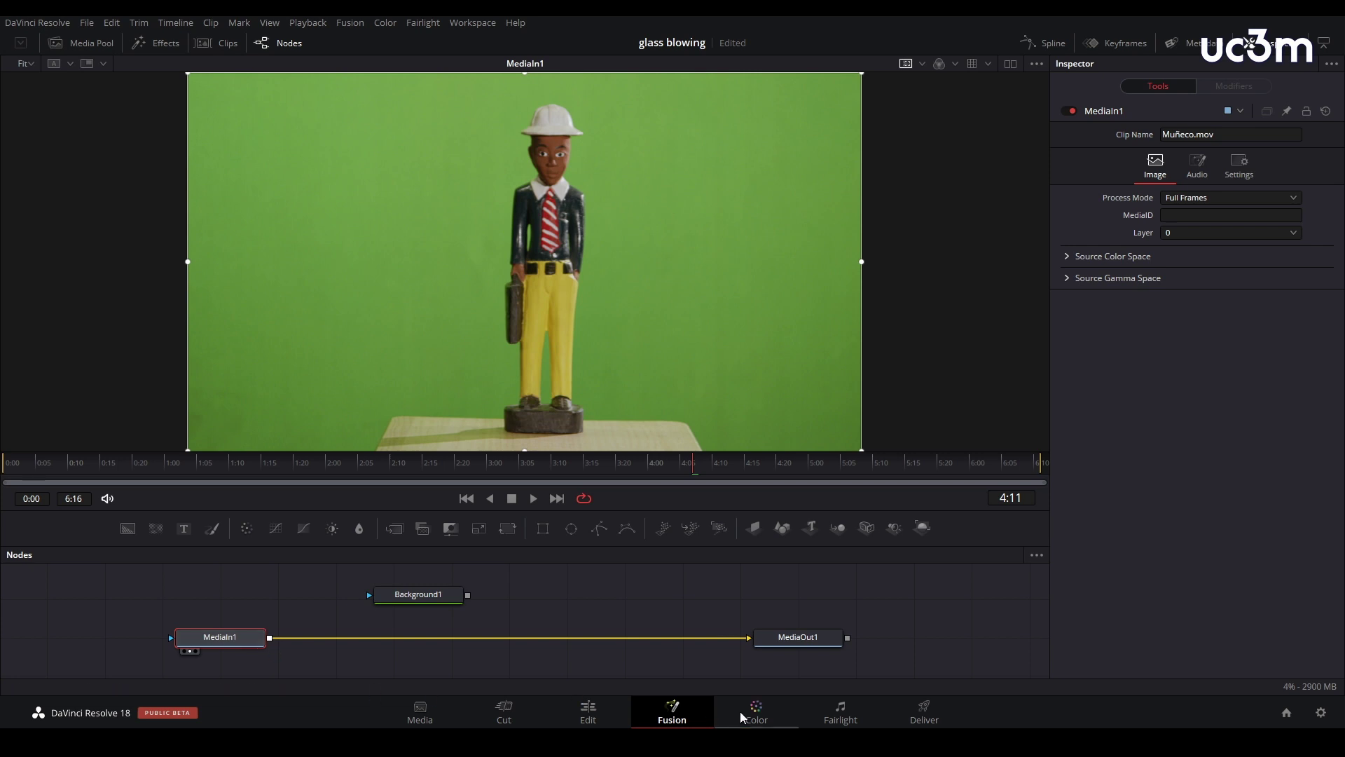
{"action": "left_click", "coordinate": [844, 718]}
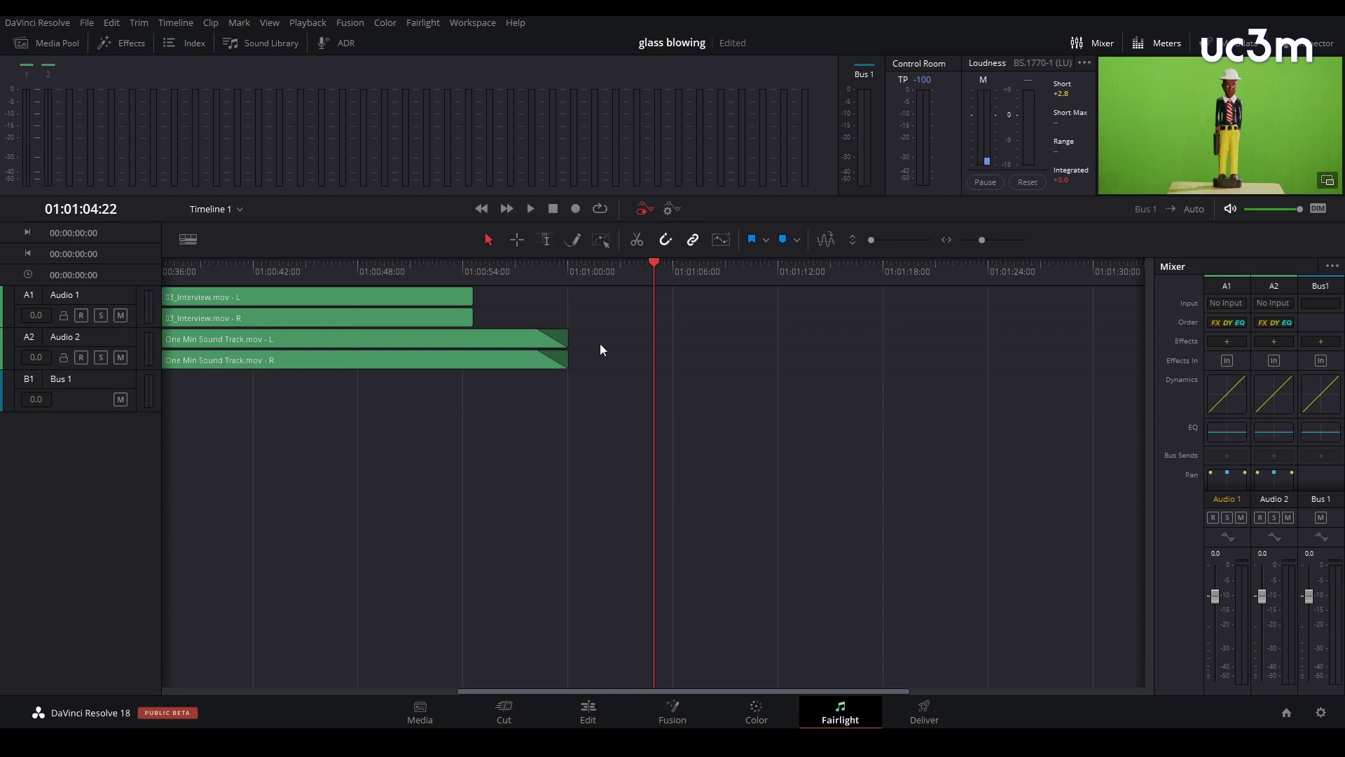
Step: Enlarge the Fairlight audio tracks to inspect the interview and soundtrack waveforms
{"action": "scroll", "coordinate": [602, 343], "scroll_direction": "up", "scroll_amount": 3}
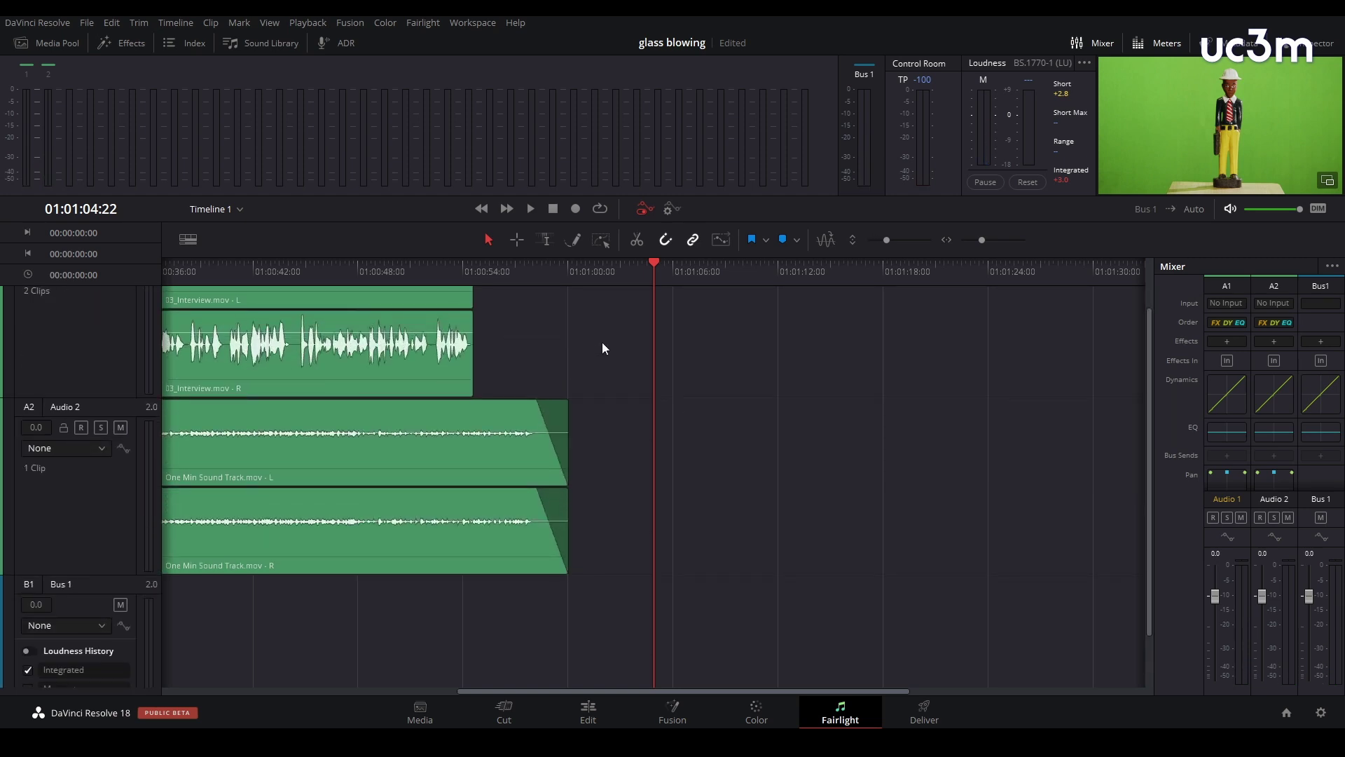
{"action": "scroll", "coordinate": [602, 343], "scroll_direction": "down", "scroll_amount": 2}
{"action": "scroll", "coordinate": [543, 313], "scroll_direction": "up", "scroll_amount": 4}
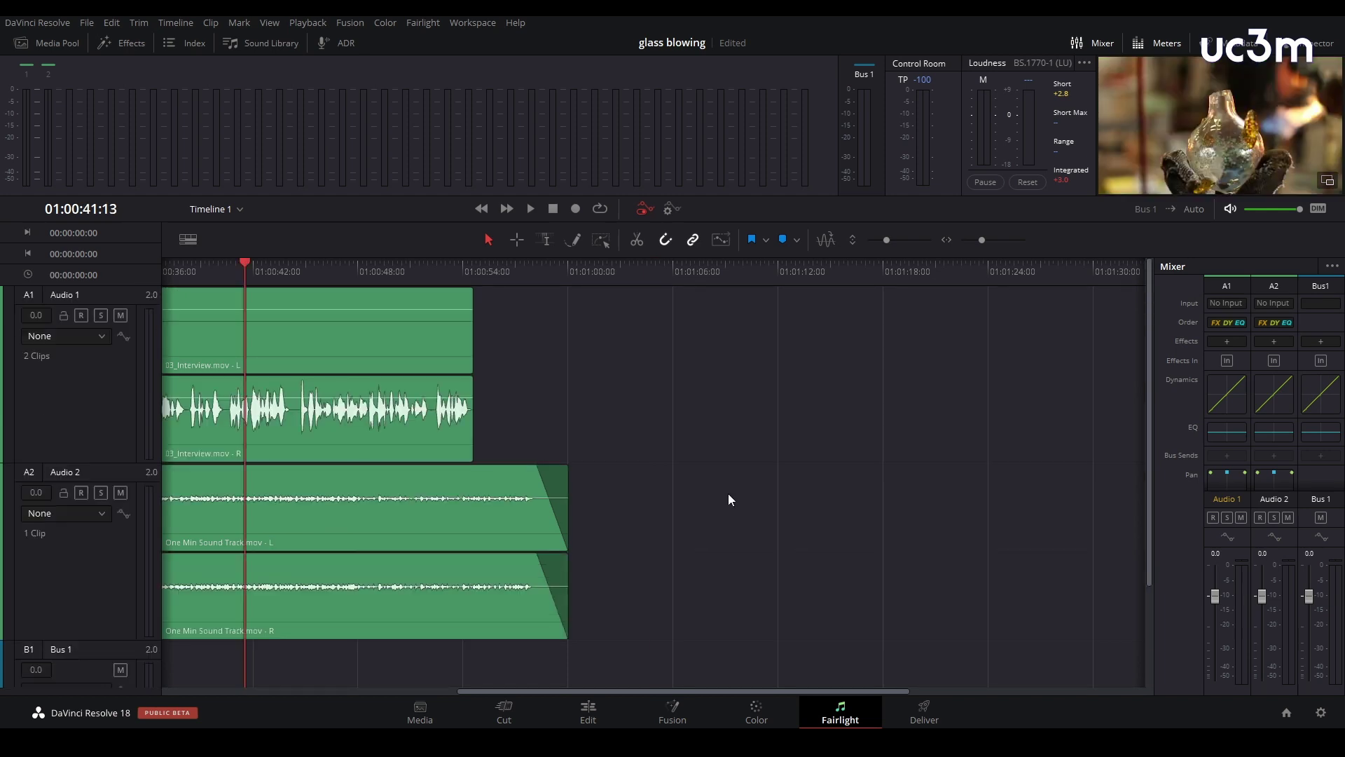
{"action": "left_click", "coordinate": [923, 712]}
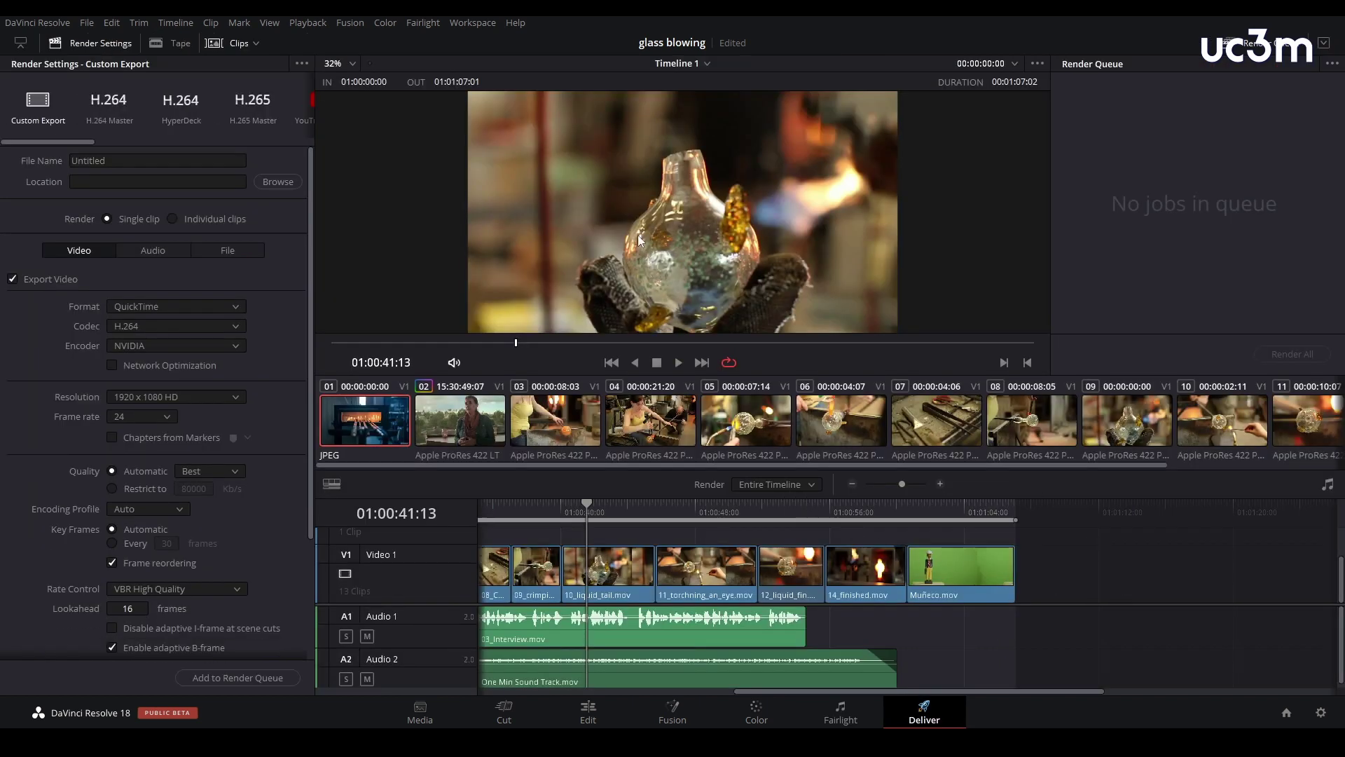
Step: Hide the Clips strip, browse the render presets, and apply Custom Export
{"action": "left_click", "coordinate": [238, 44]}
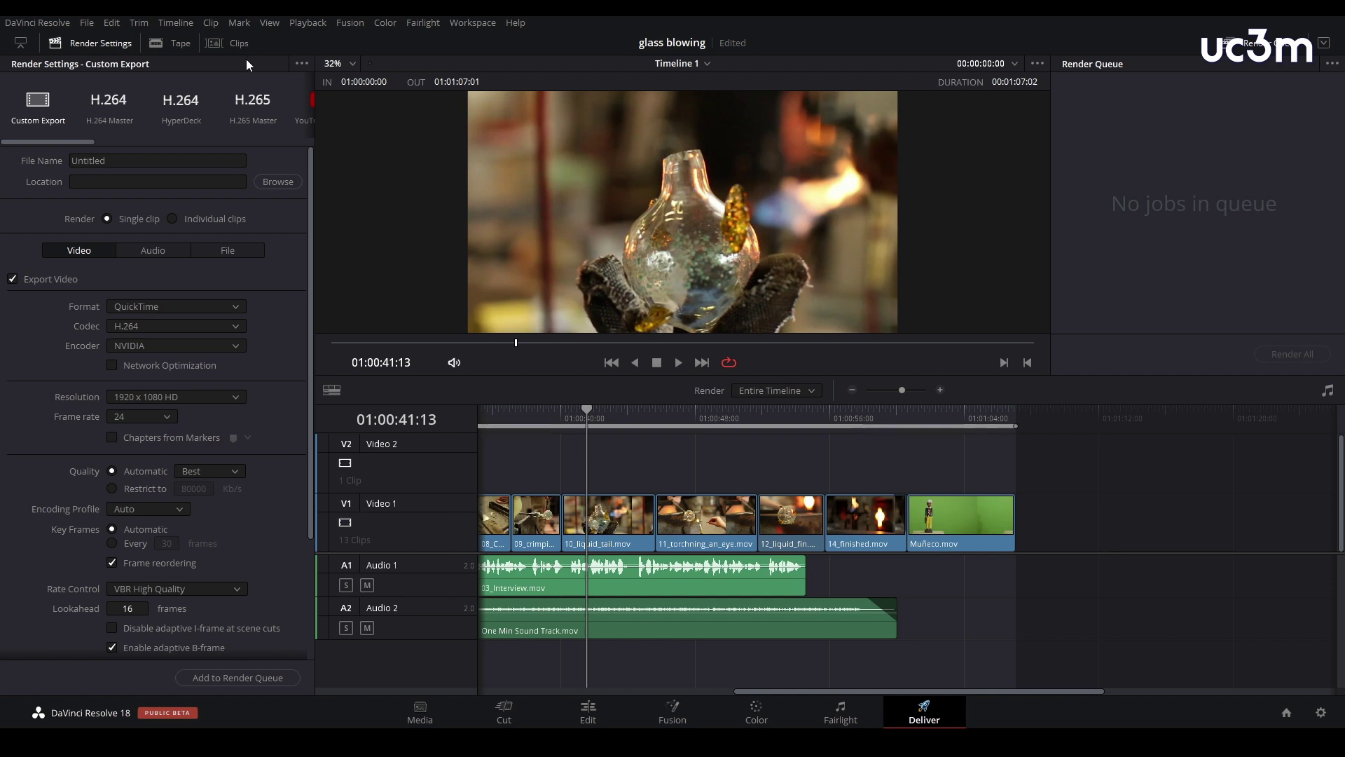
{"action": "left_click_drag", "start_coordinate": [27, 141], "coordinate": [119, 133]}
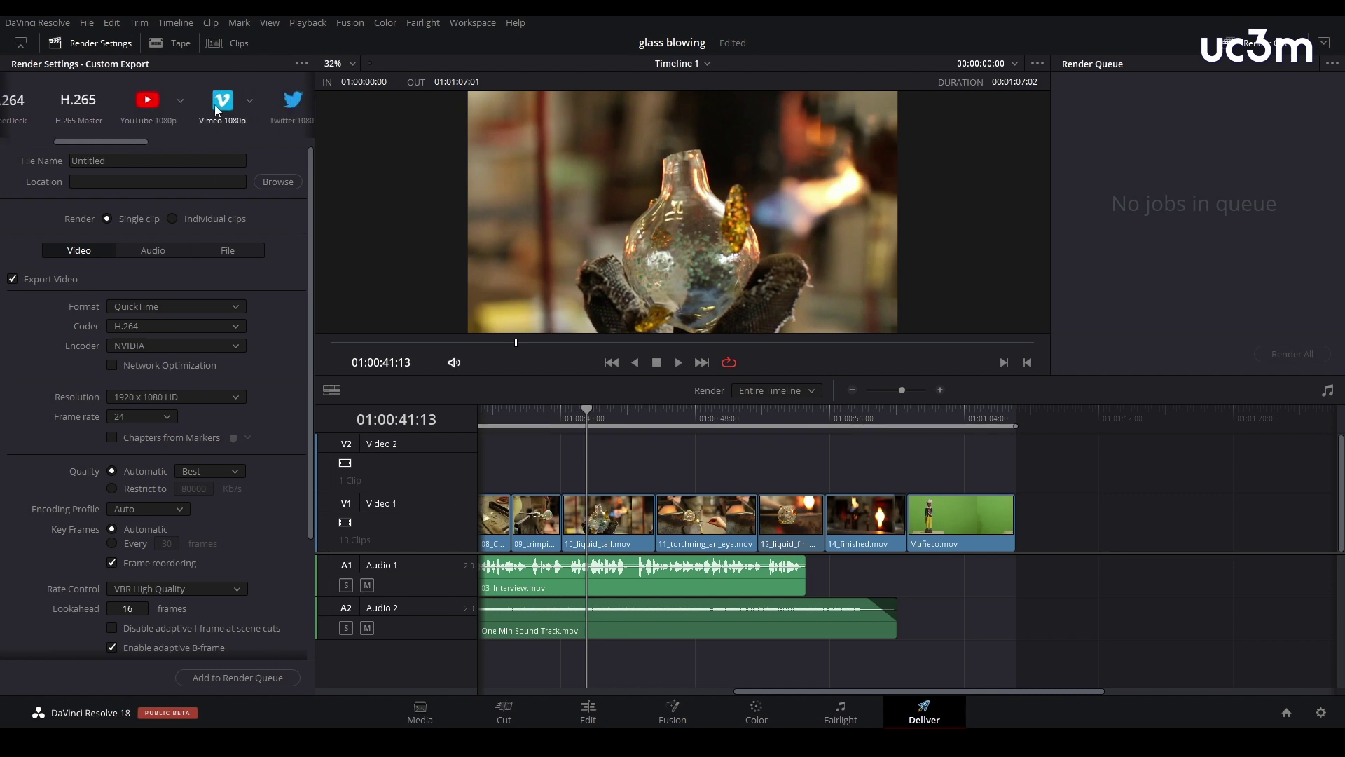
{"action": "left_click_drag", "start_coordinate": [131, 141], "coordinate": [48, 147]}
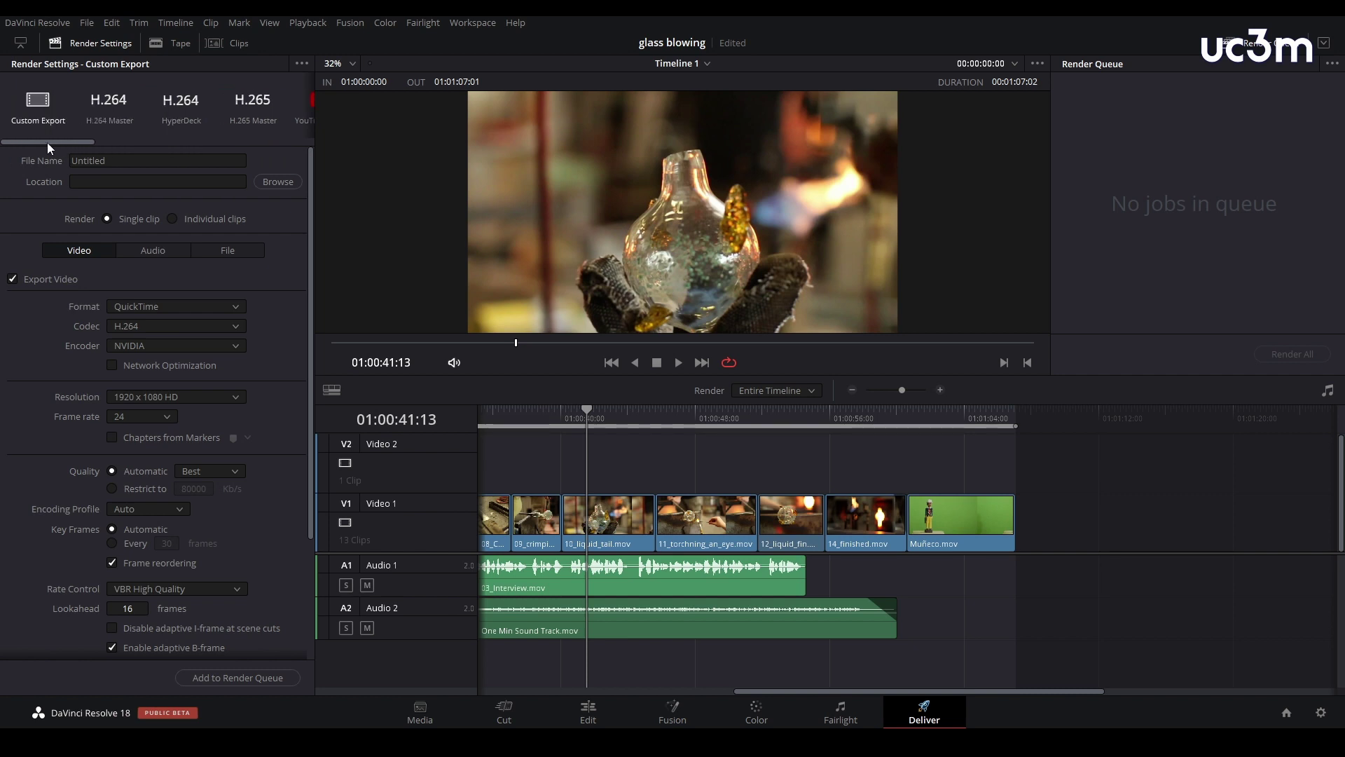
{"action": "left_click", "coordinate": [40, 108]}
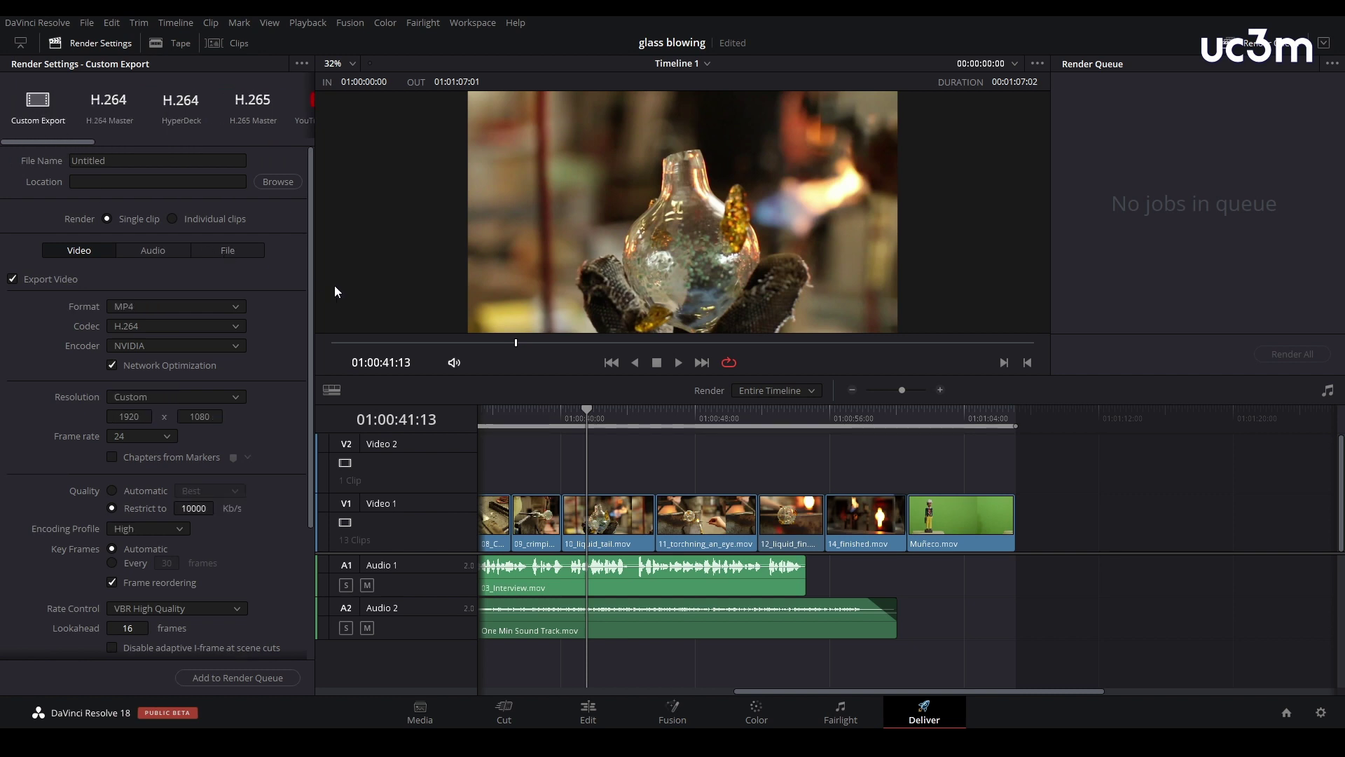
Step: Review Render Settings: MP4 H.264, 1920 x 1080, 24 fps, 10000 Kb/s, High profile
{"action": "scroll", "coordinate": [309, 283], "scroll_direction": "down", "scroll_amount": 5}
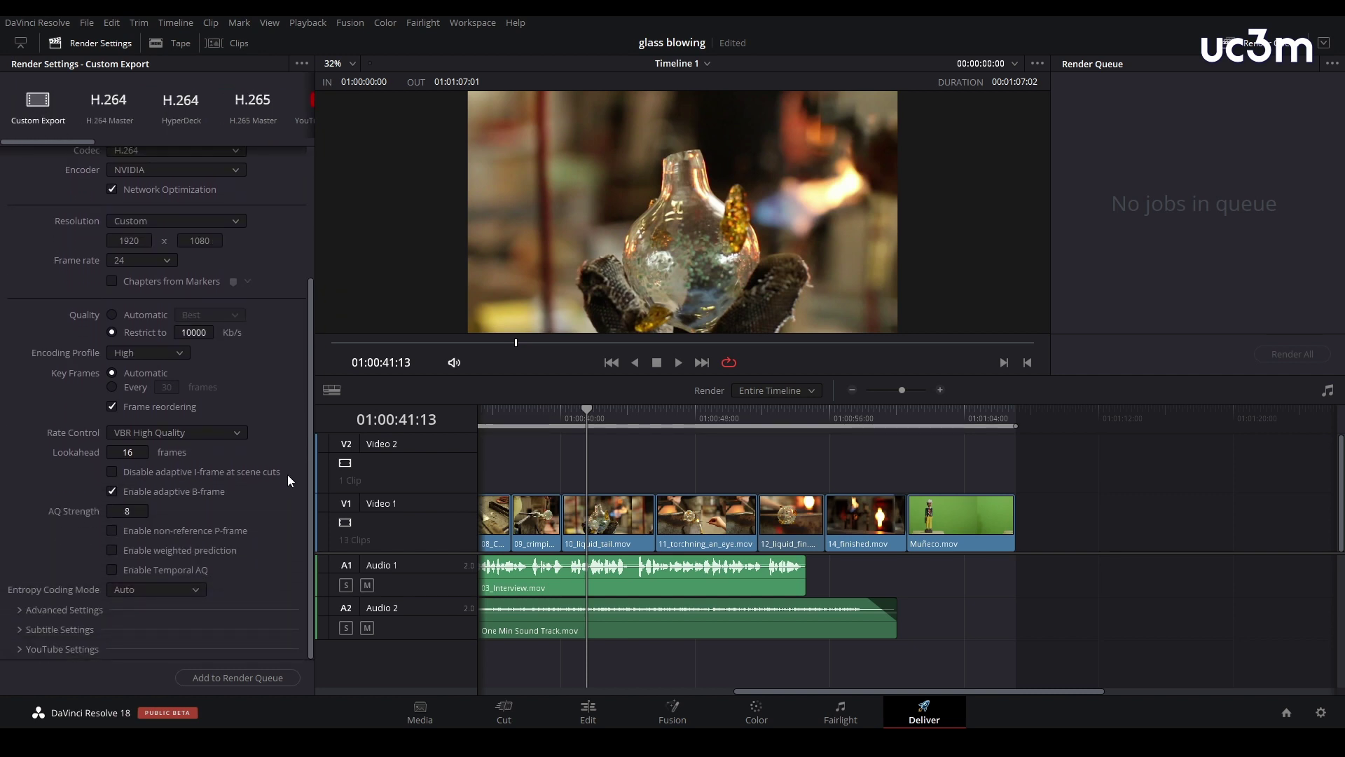
{"action": "scroll", "coordinate": [303, 380], "scroll_direction": "up", "scroll_amount": 2}
{"action": "scroll", "coordinate": [302, 309], "scroll_direction": "up", "scroll_amount": 2}
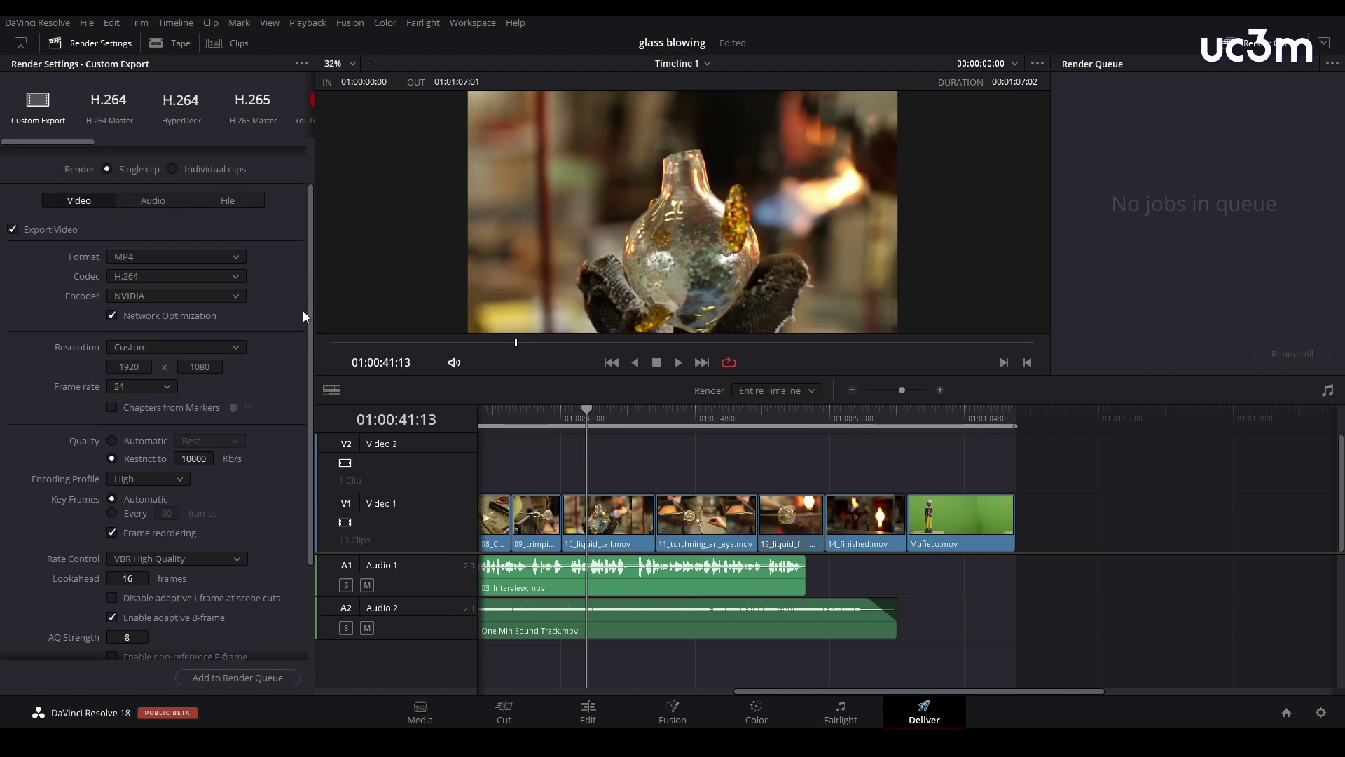
{"action": "scroll", "coordinate": [303, 255], "scroll_direction": "up", "scroll_amount": 1}
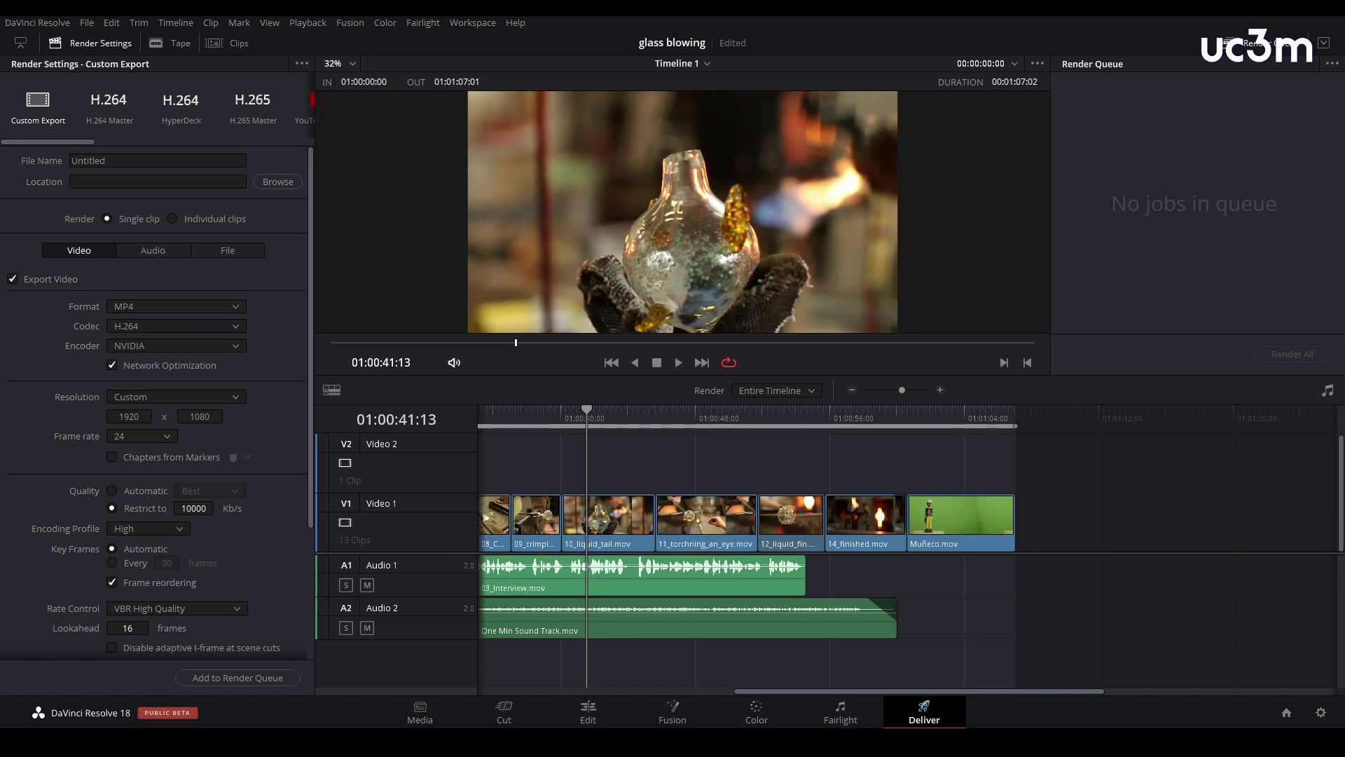
Step: Switch to the Media page and deselect Muñeco.mov in the Master pool
{"action": "left_click", "coordinate": [426, 708]}
{"action": "left_click", "coordinate": [736, 603]}
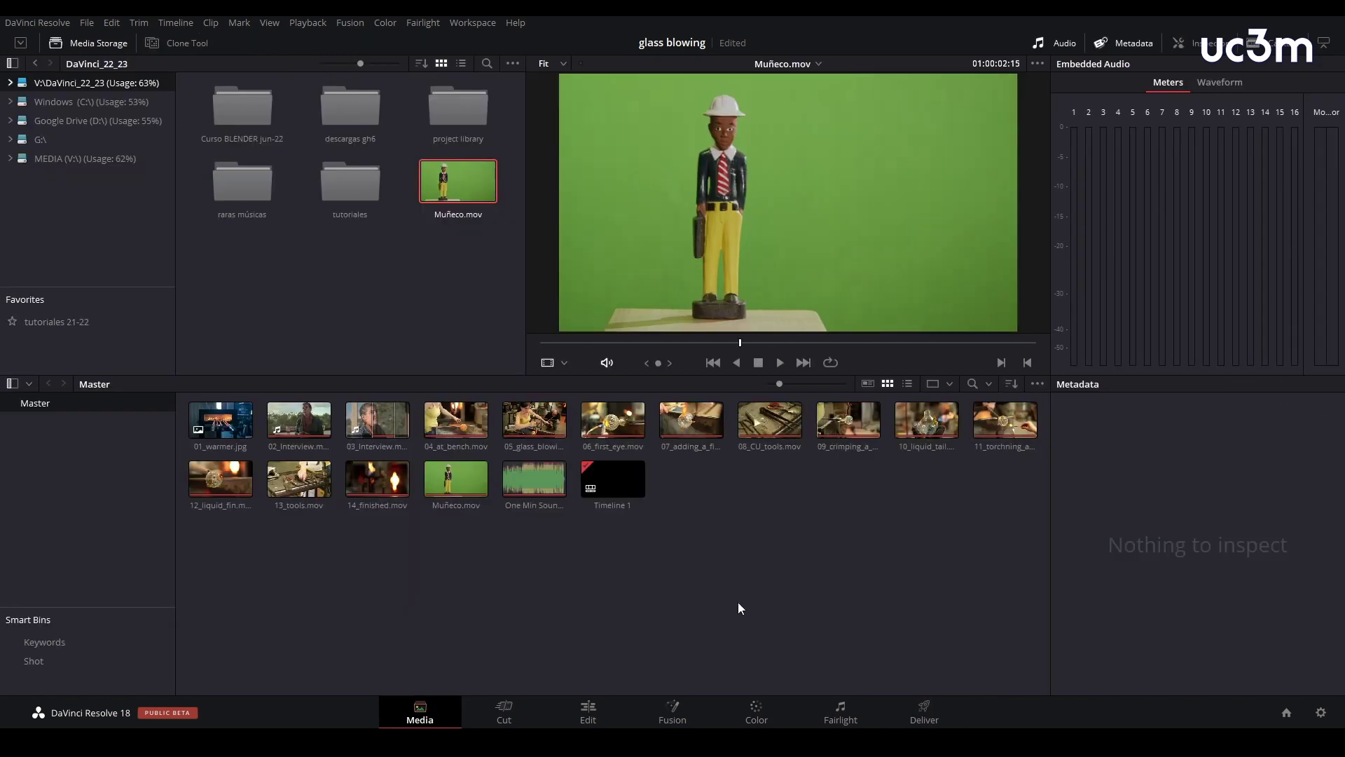